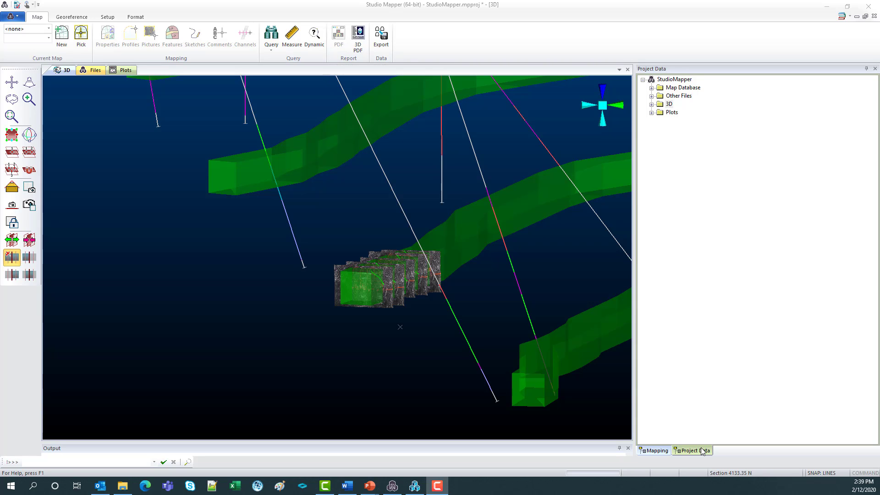
- Expand Map Database, 3D Other Data and Drillholes, toggling the designtr wireframe off and on
click(651, 87)
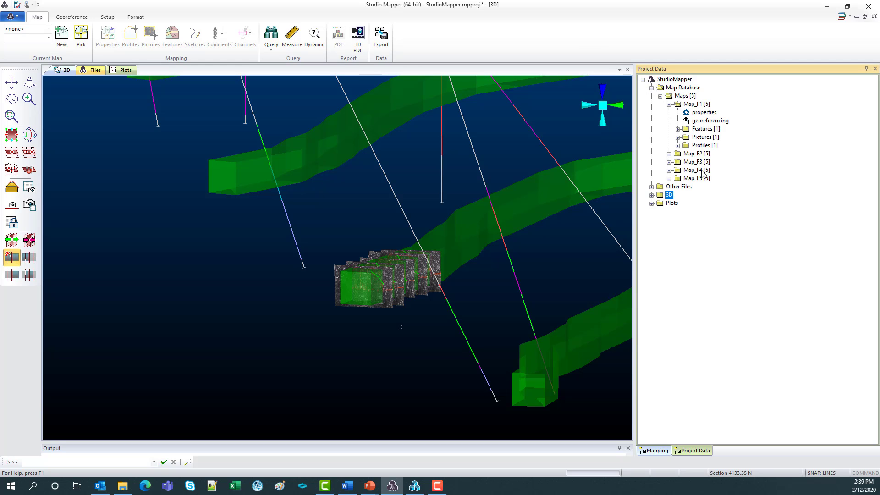
click(651, 195)
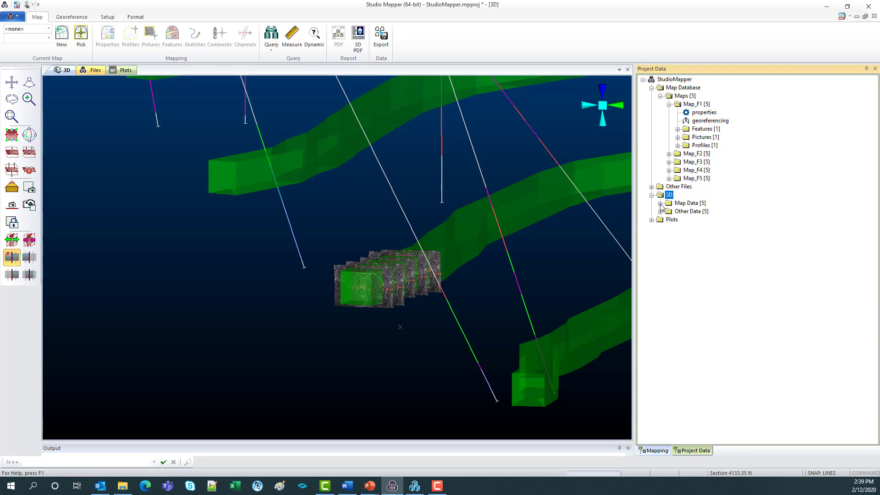
click(660, 211)
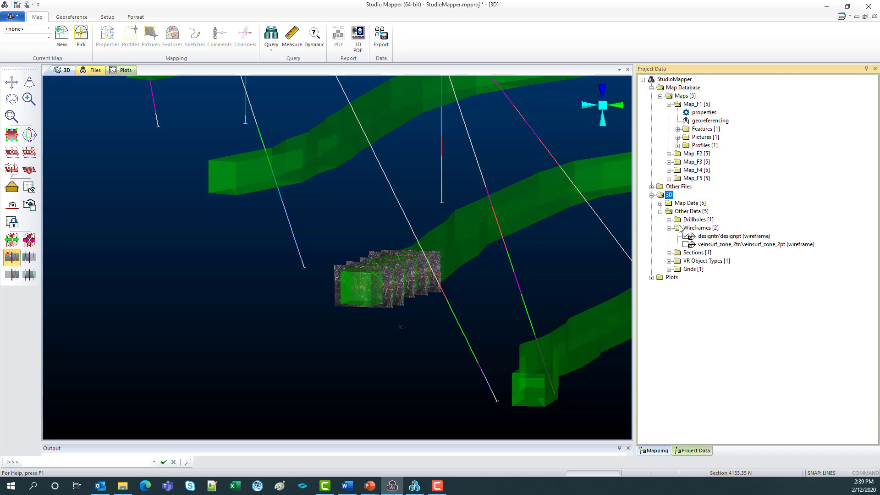
click(687, 236)
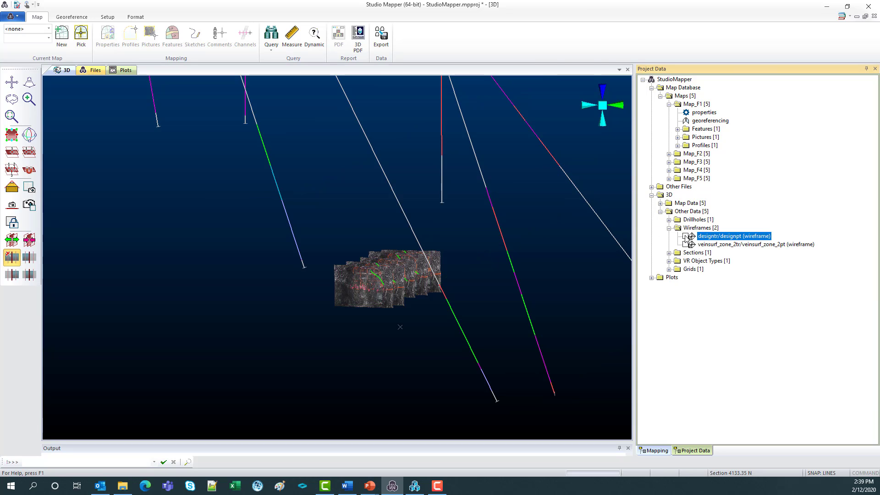
click(686, 236)
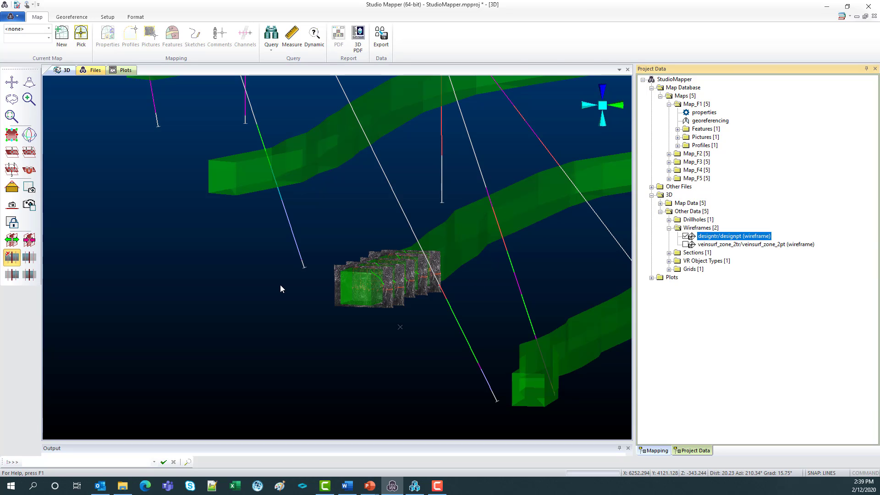
click(669, 220)
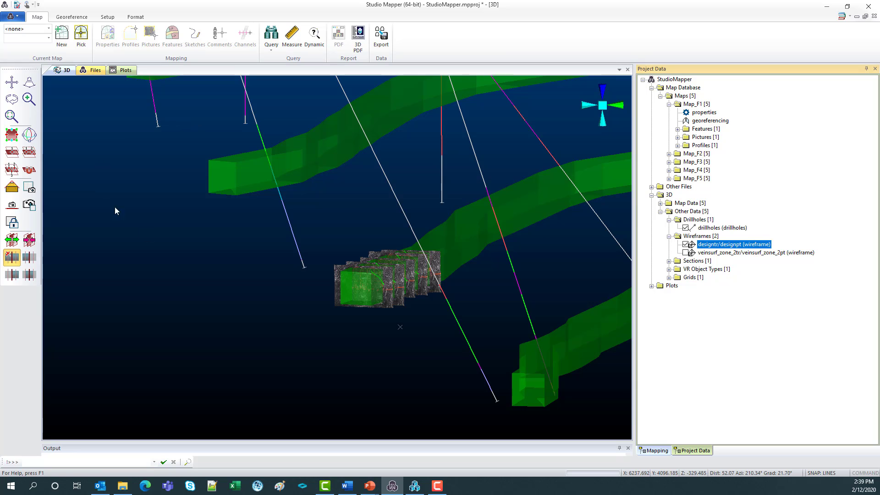
- Zoom and pan the 3D view to inspect the section photos along the vein wireframe
click(376, 290)
scroll(375, 290, up, 5)
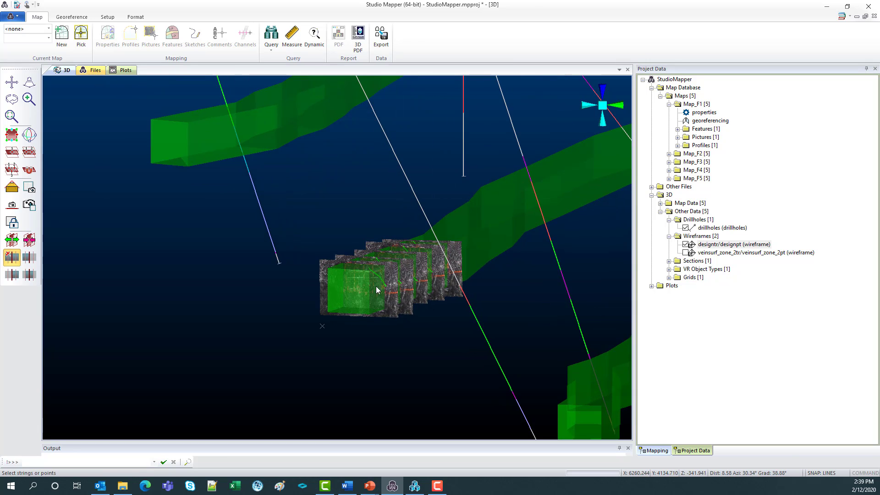
scroll(375, 295, up, 1)
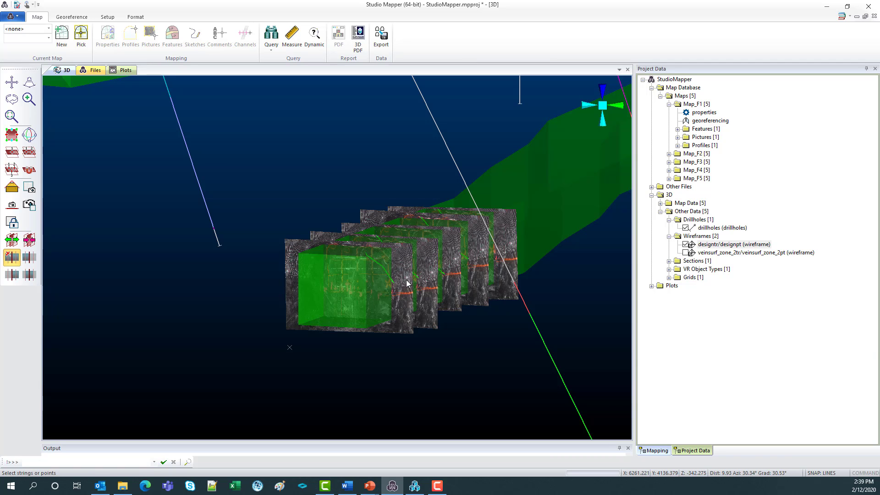
scroll(443, 281, down, 2)
scroll(444, 281, down, 3)
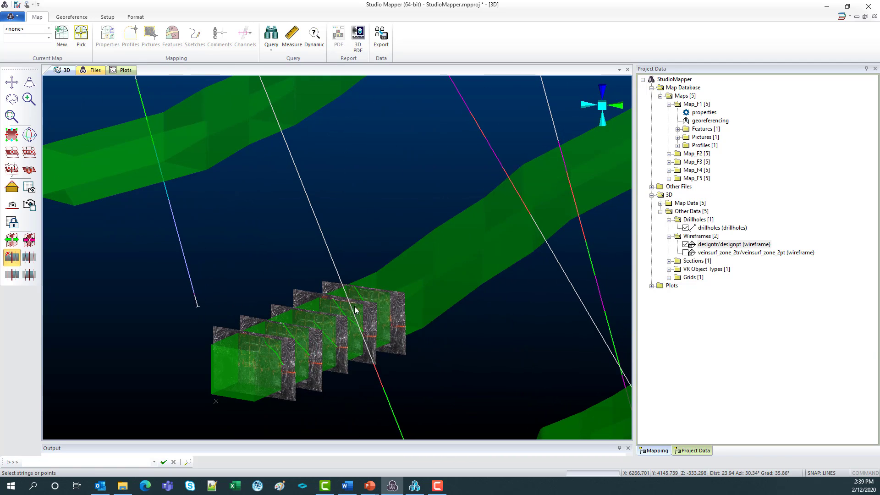
scroll(336, 322, down, 1)
scroll(337, 322, down, 1)
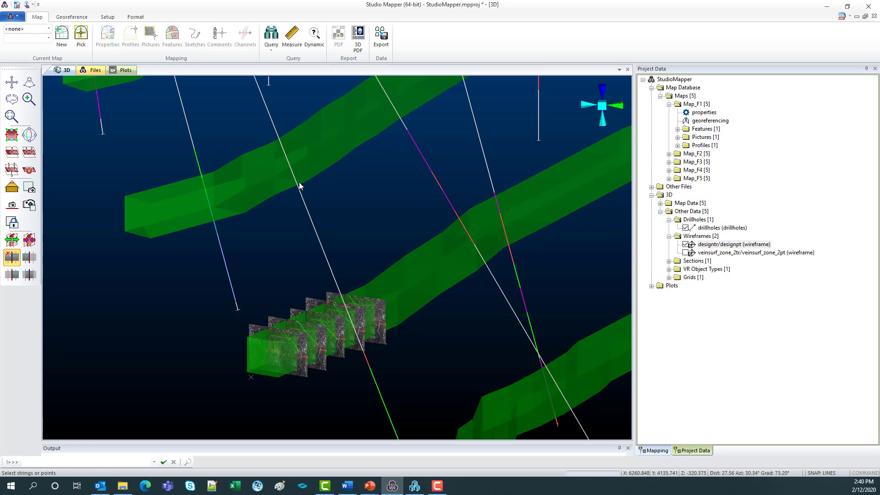
mouse_move(340, 335)
mouse_down()
mouse_move(346, 345)
mouse_move(387, 328)
mouse_move(357, 332)
mouse_up()
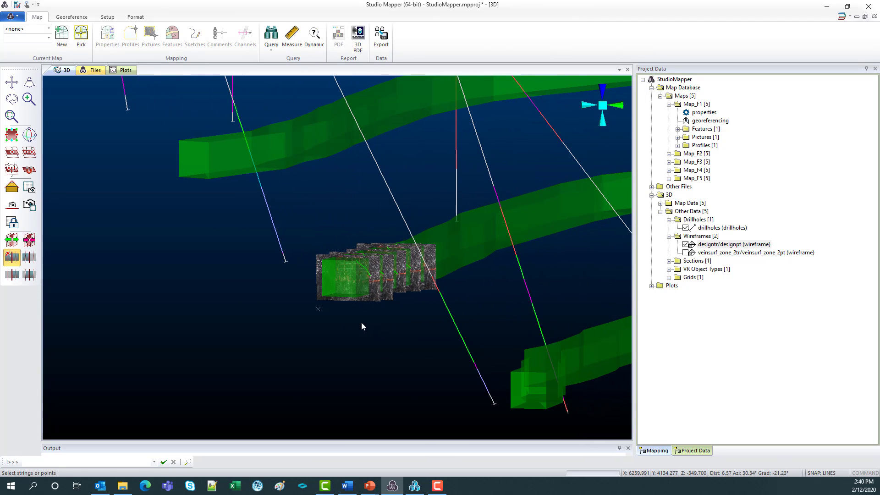
scroll(349, 282, up, 5)
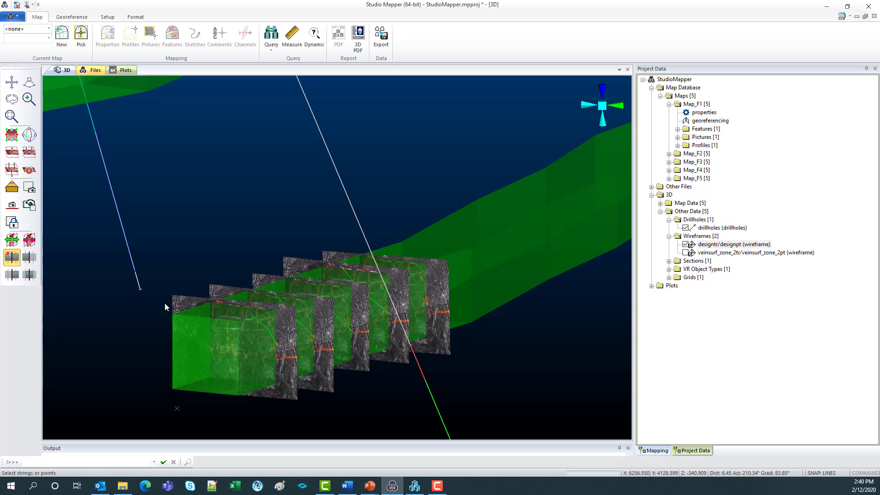
- Create the Full Heading map Map_F6 with width, height and depth of 5
click(60, 45)
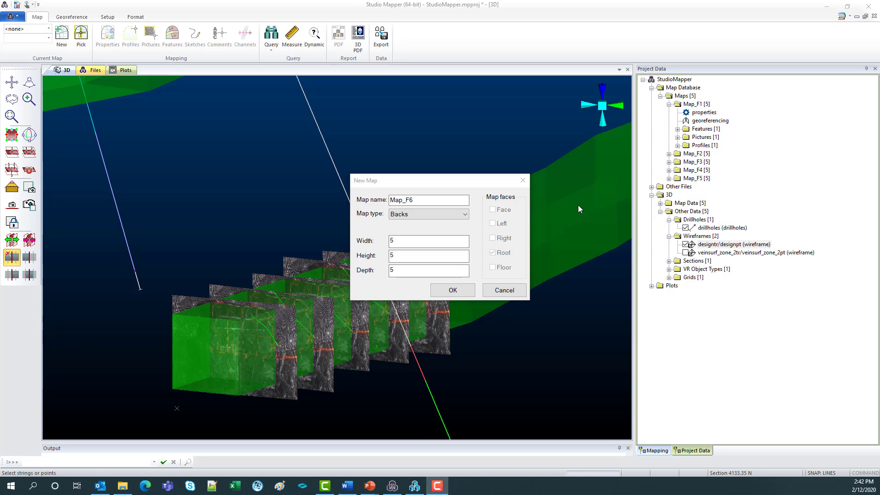
click(429, 216)
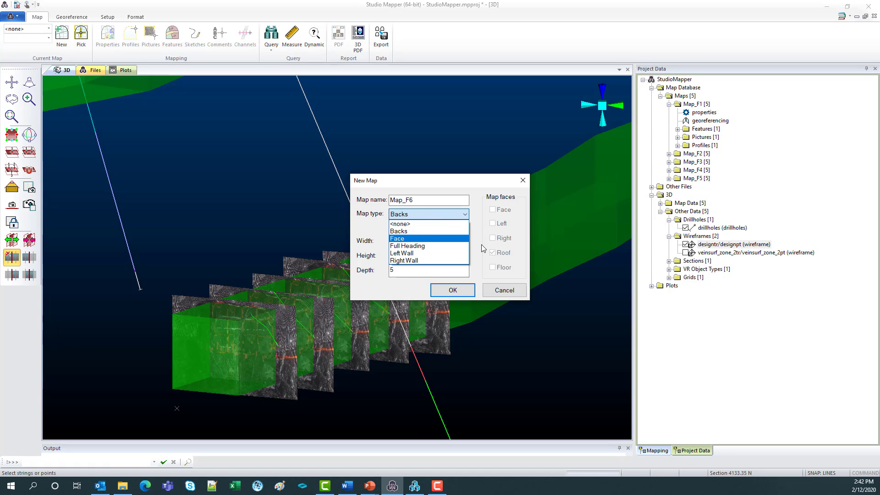
click(457, 246)
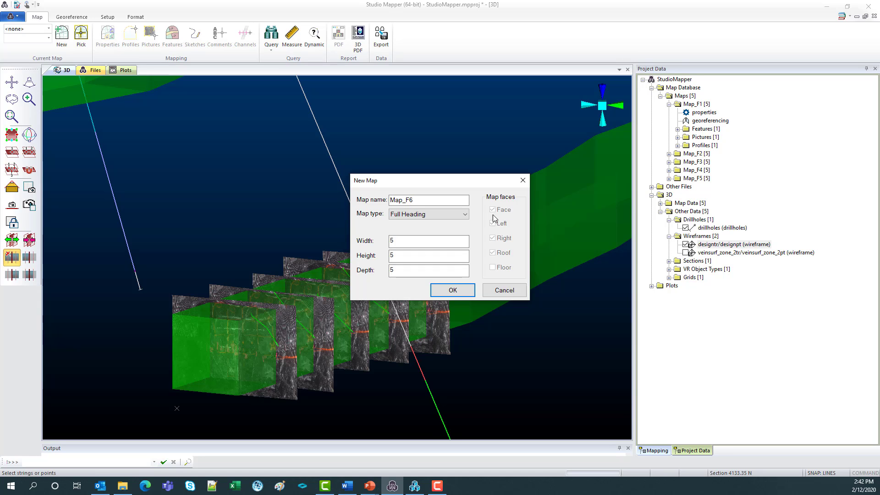
double_click(426, 241)
key(BackSpace)
text(5)
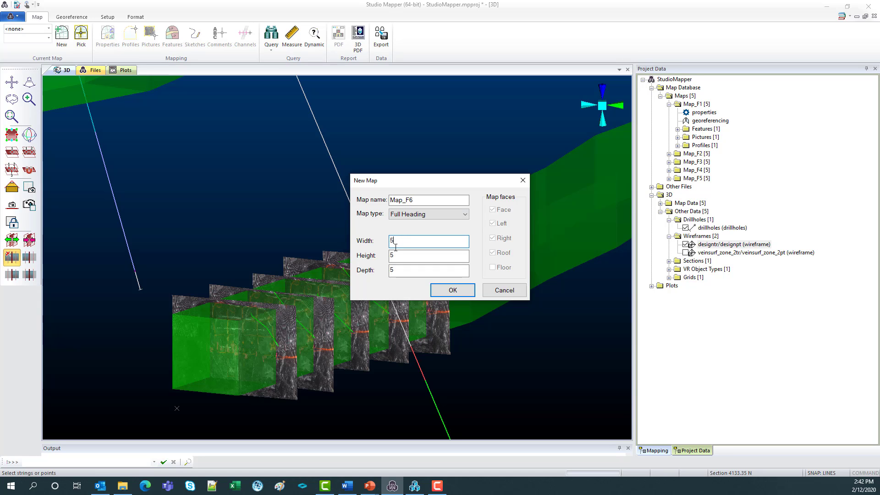
click(451, 291)
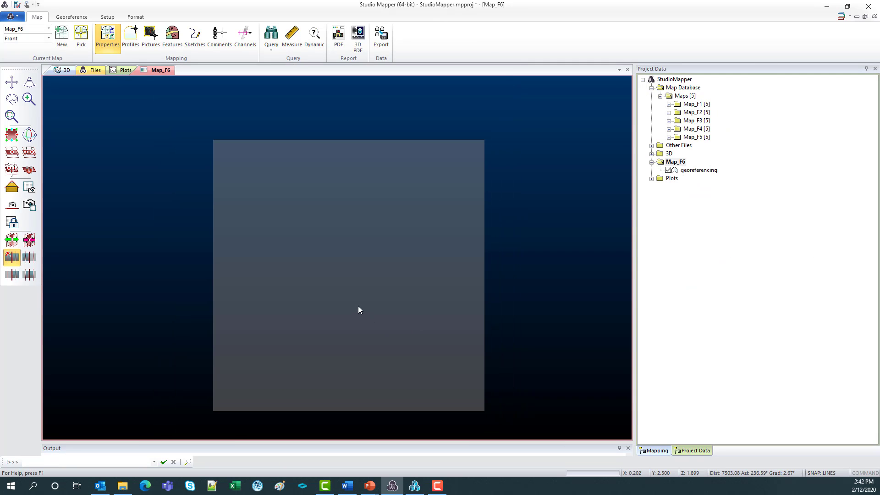
- Align the view to the face and add the Image1.jpg photo to Map_F6's pictures
mouse_move(337, 296)
mouse_down()
mouse_move(353, 306)
mouse_move(406, 292)
mouse_move(351, 291)
mouse_move(338, 309)
mouse_move(324, 294)
mouse_move(335, 301)
mouse_up()
click(27, 190)
click(653, 451)
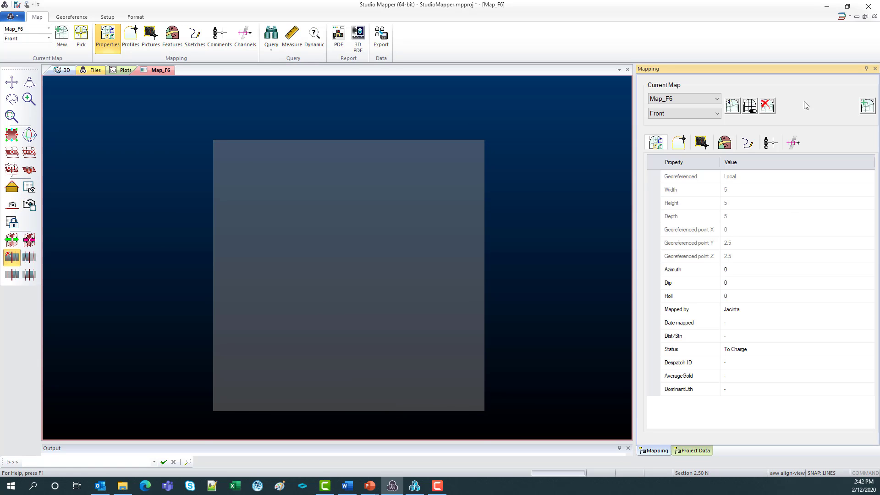
click(701, 143)
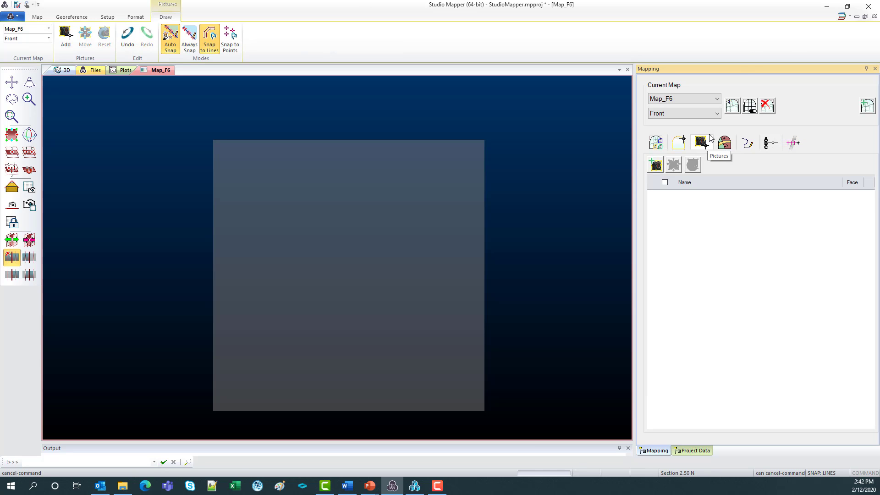
click(656, 168)
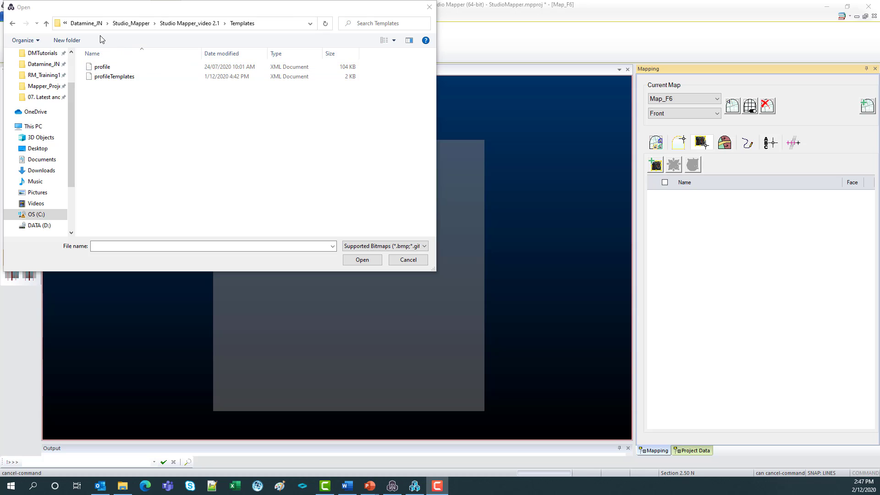
click(183, 23)
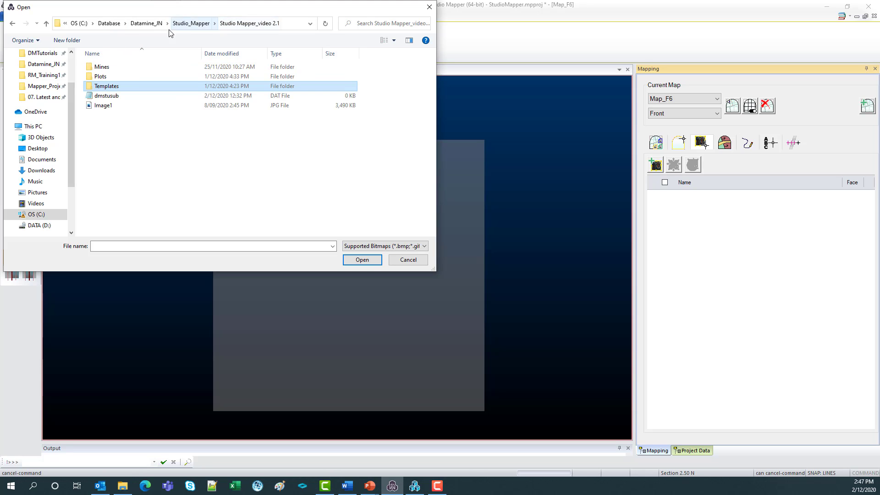
click(124, 106)
click(362, 260)
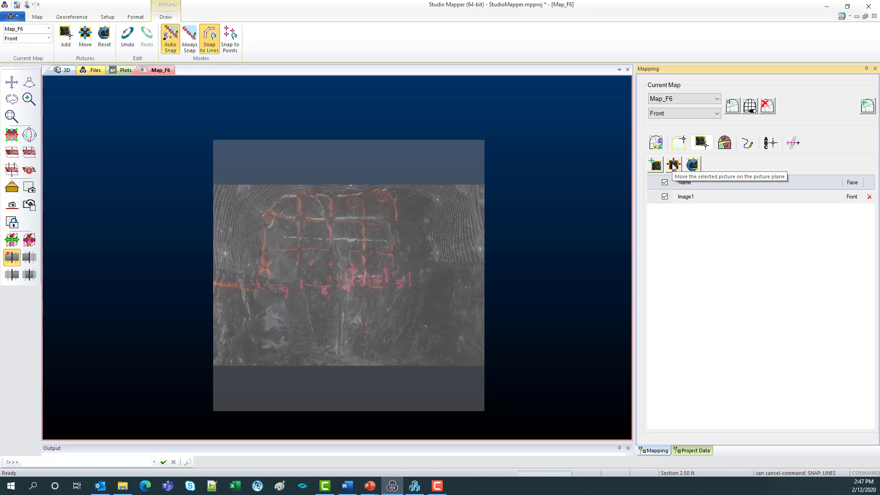
- Reposition and enlarge Image1 by moving two reference points to new locations on the face
click(673, 165)
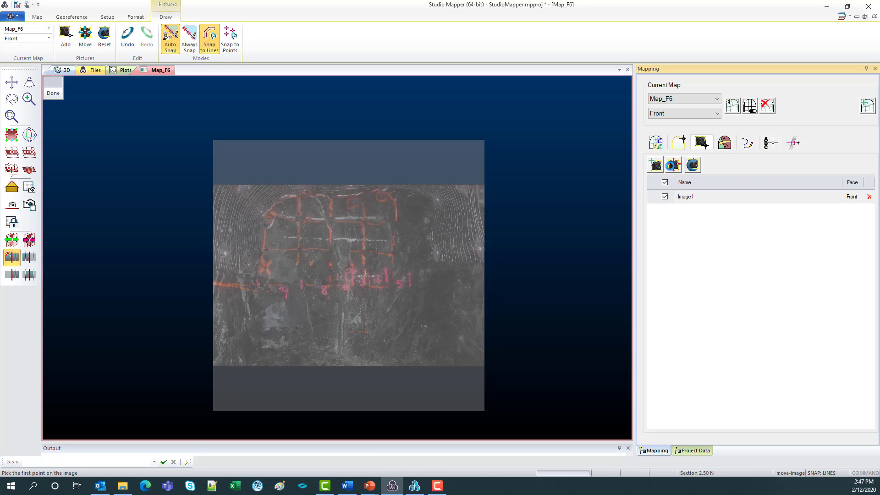
click(262, 207)
click(230, 156)
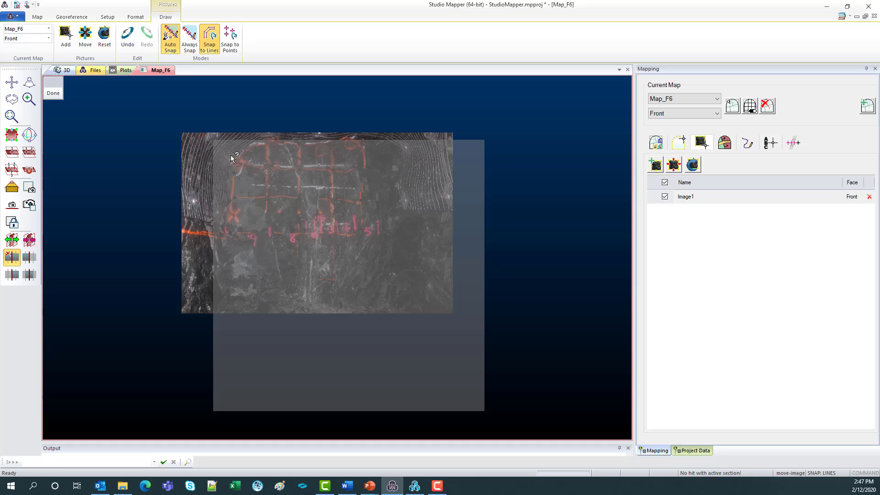
click(376, 156)
click(476, 160)
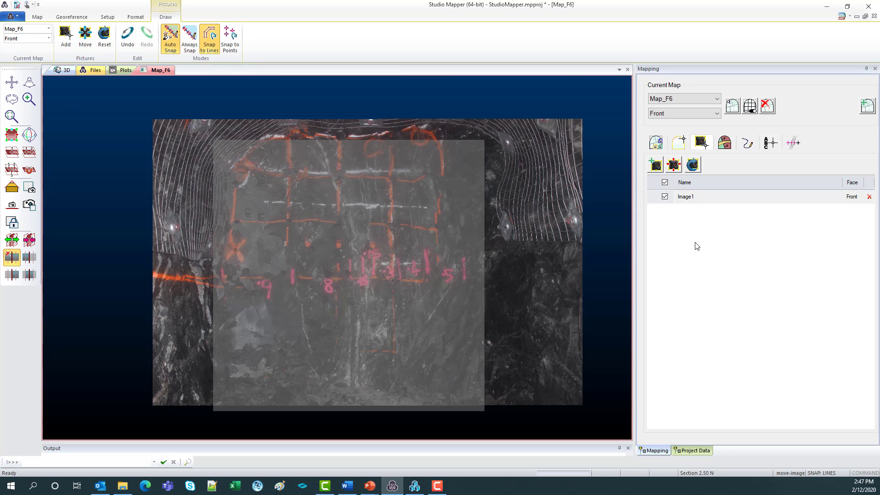
- Add the 5x5 Arch profile template to the map, then delete it
click(681, 145)
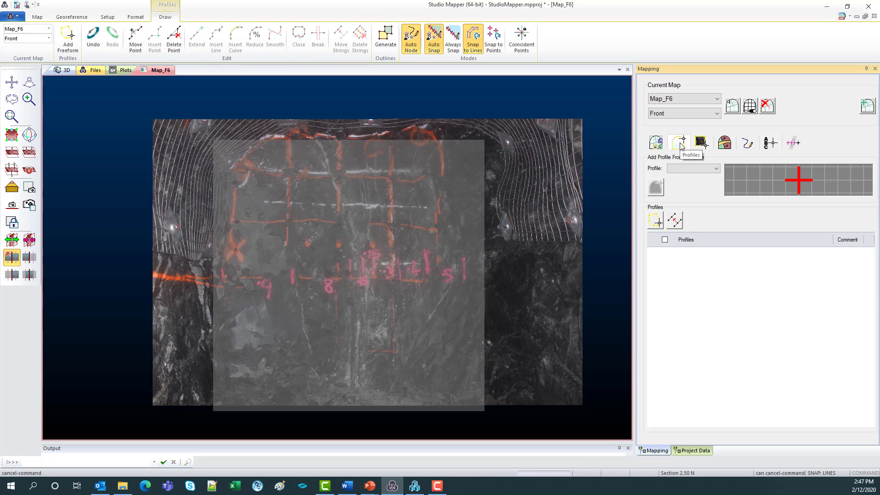
click(697, 170)
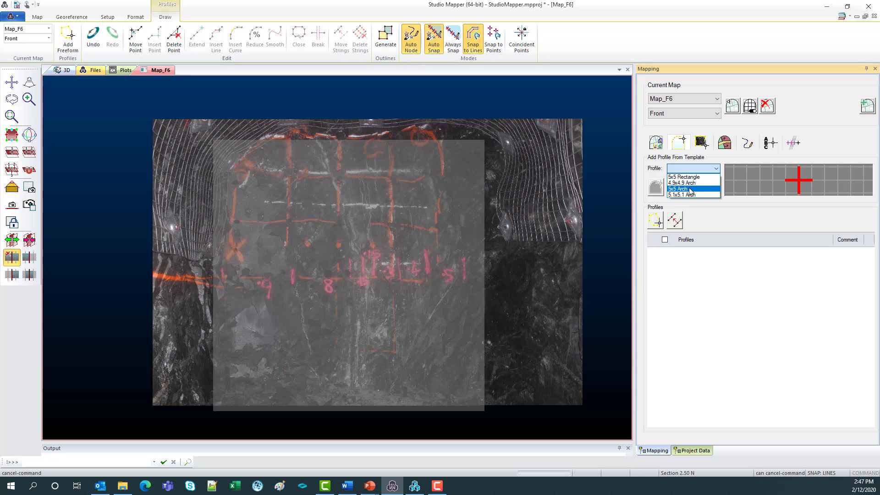
click(691, 189)
click(657, 188)
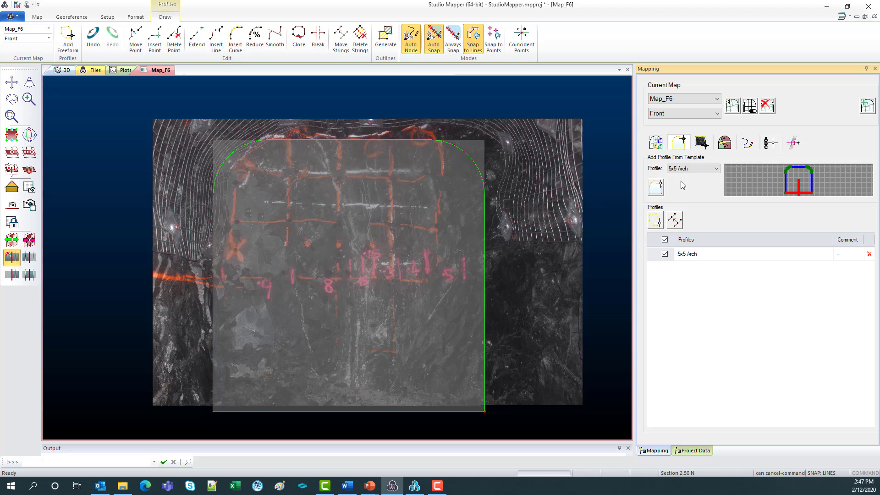
click(656, 222)
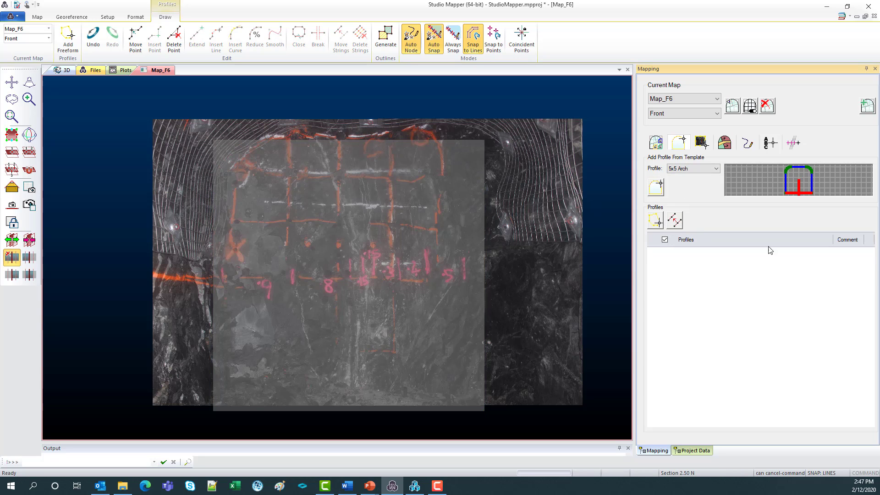
- Trace a closed freeform profile around the heading outline and show the Geology features list
click(218, 398)
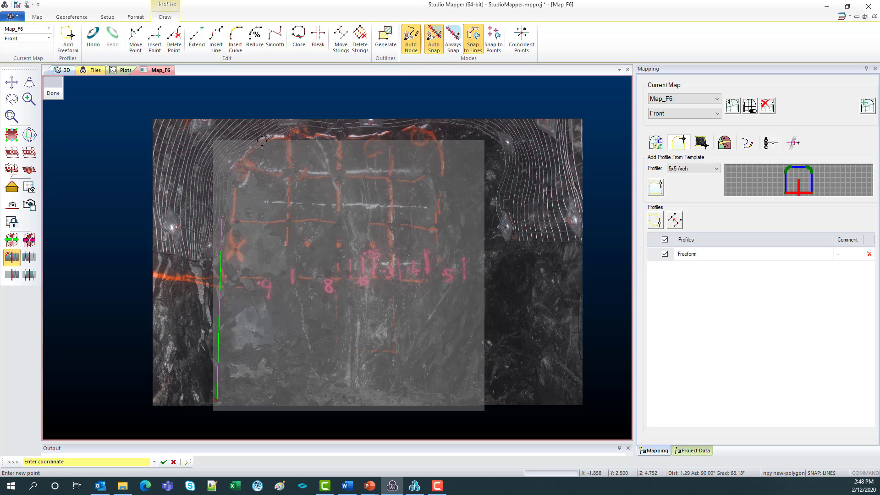
click(222, 218)
click(278, 145)
click(442, 147)
click(471, 223)
click(479, 402)
click(54, 93)
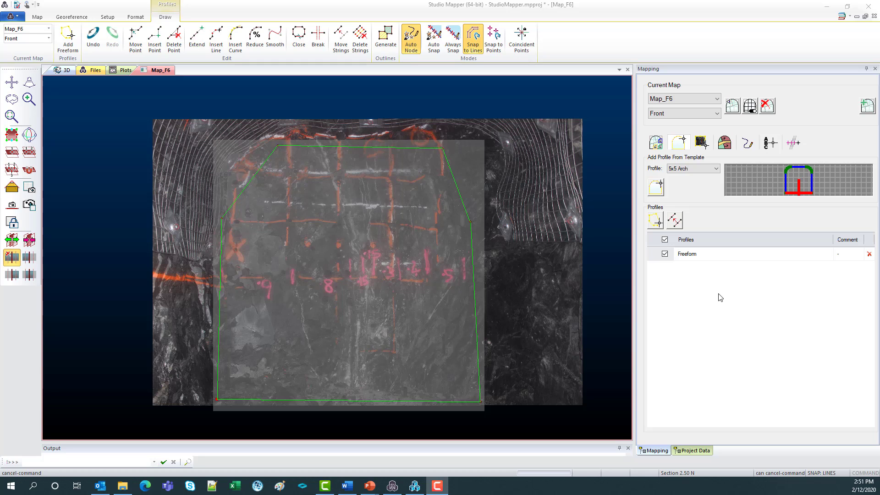
click(725, 144)
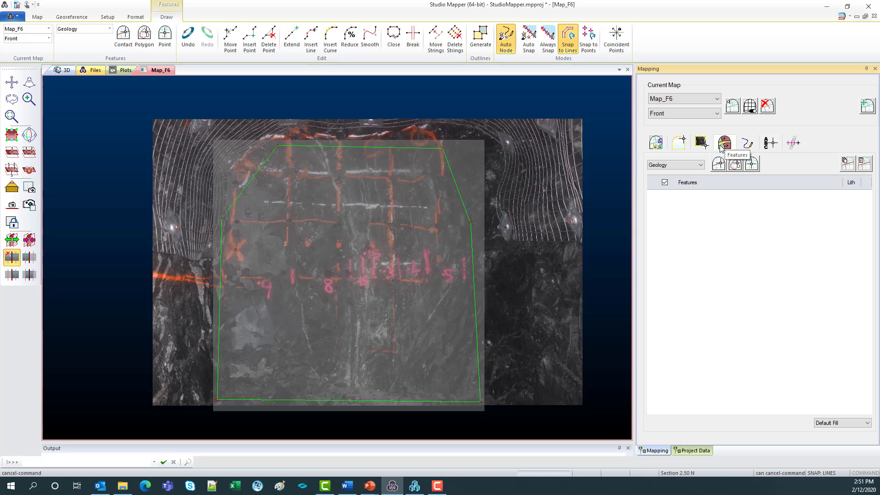
- Show the measurement grid and trace a Basalt contact line across the upper left using Auto Node
click(750, 109)
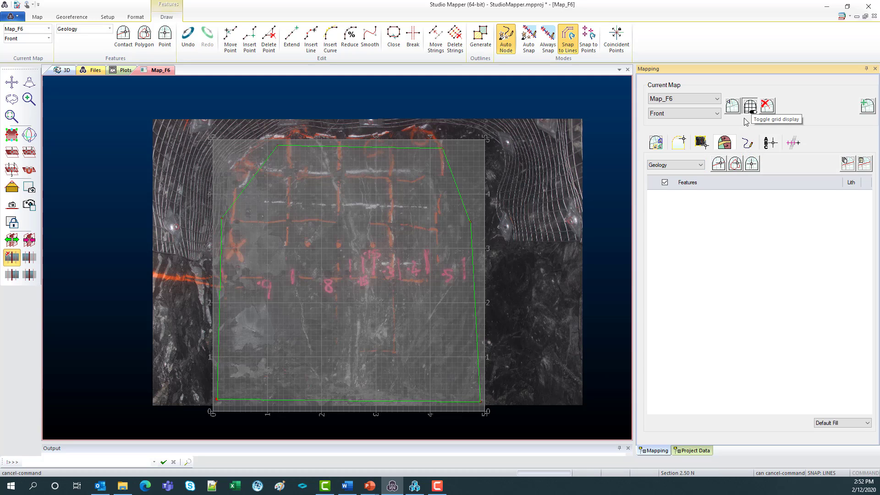
click(719, 163)
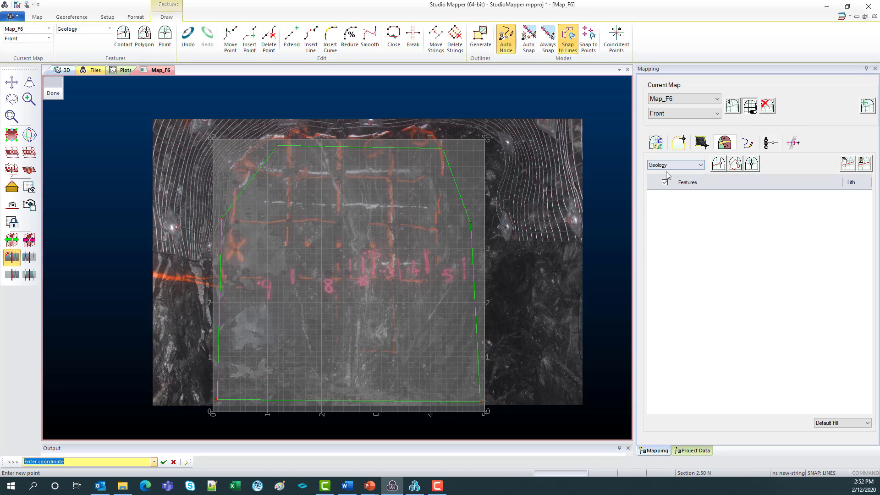
double_click(678, 166)
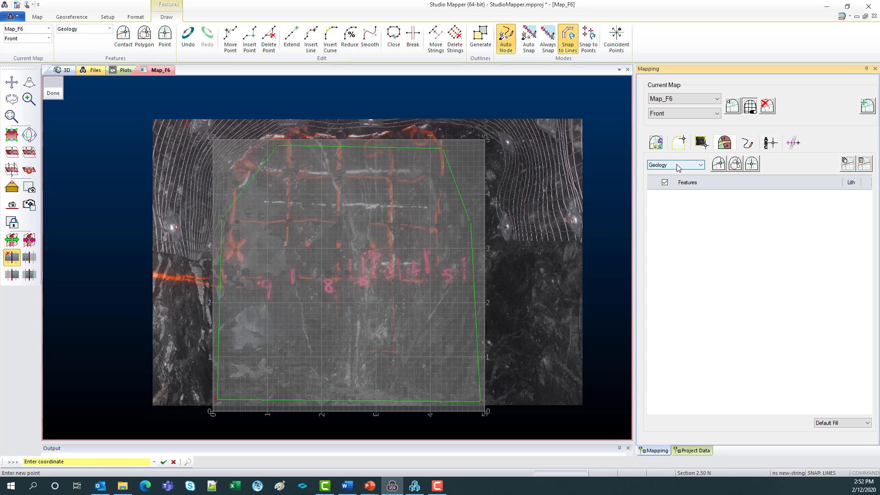
click(507, 46)
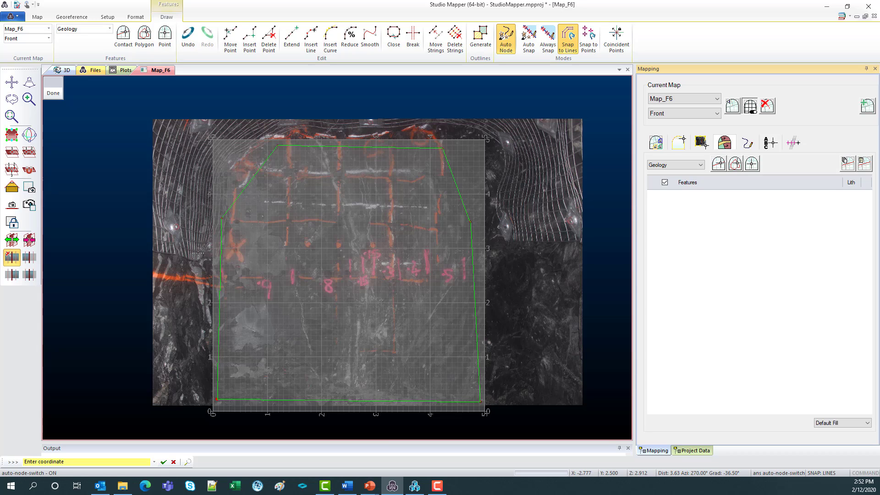
mouse_move(198, 253)
mouse_down()
mouse_move(258, 220)
mouse_move(332, 134)
mouse_up()
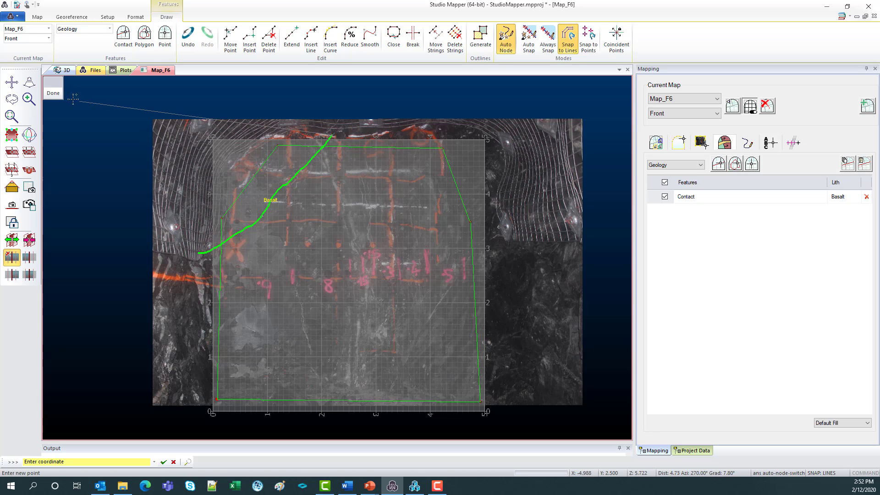
click(54, 93)
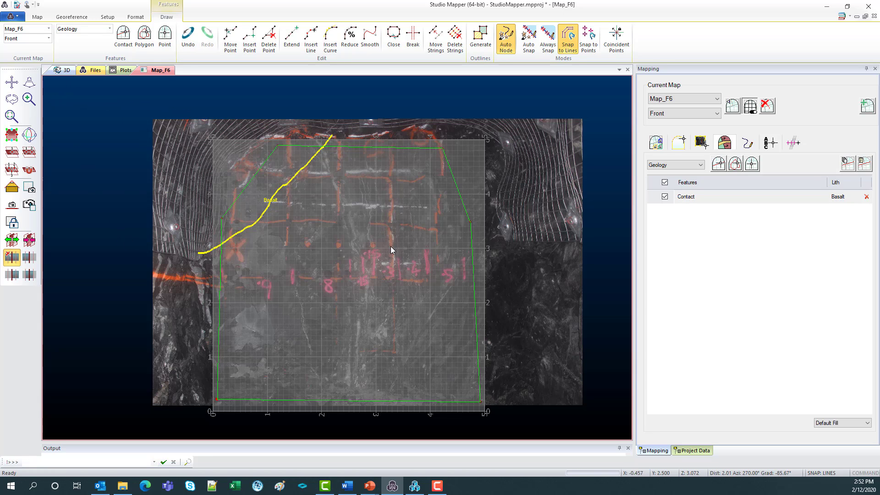
- Switch to Vein features and trace a closed BR vein outline down the face centre
click(680, 165)
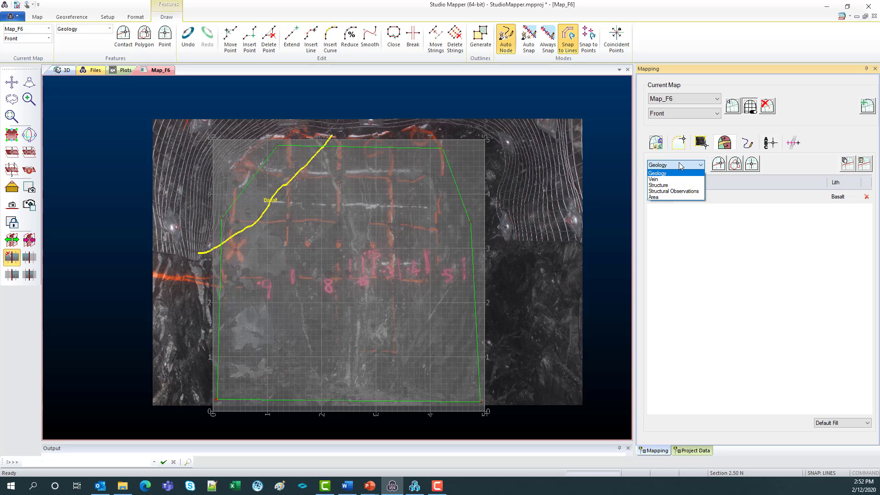
click(673, 183)
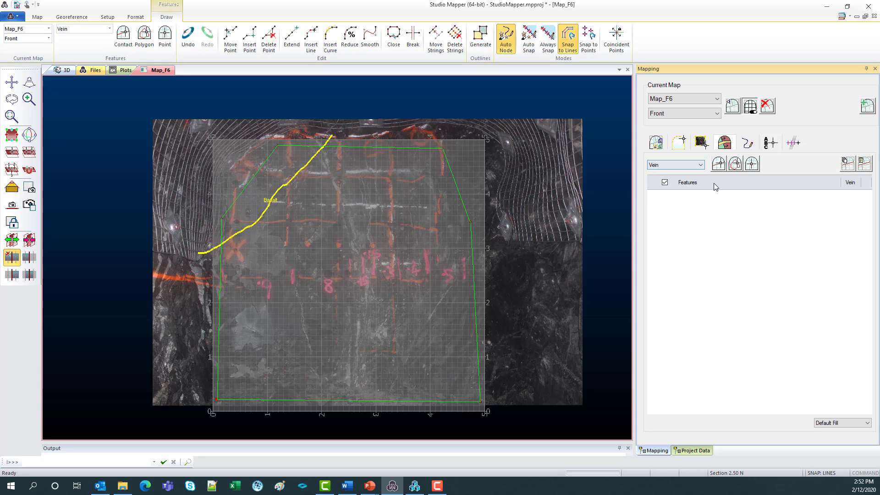
click(735, 165)
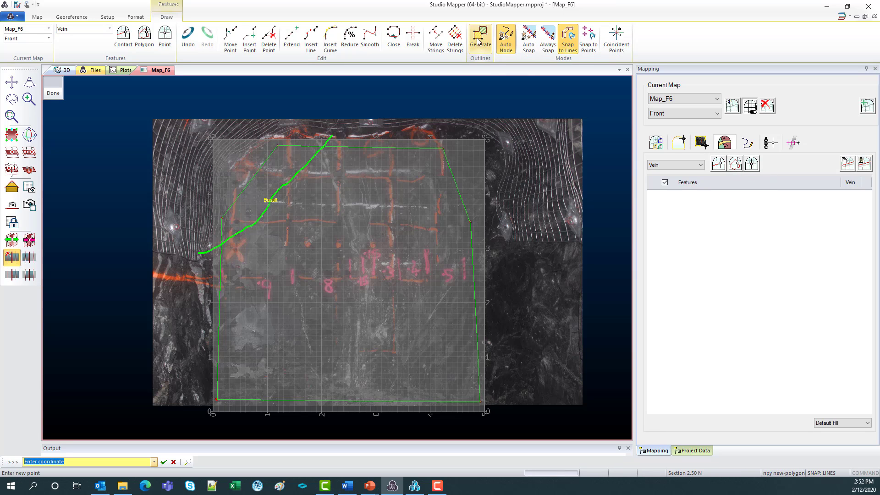
click(504, 55)
click(315, 387)
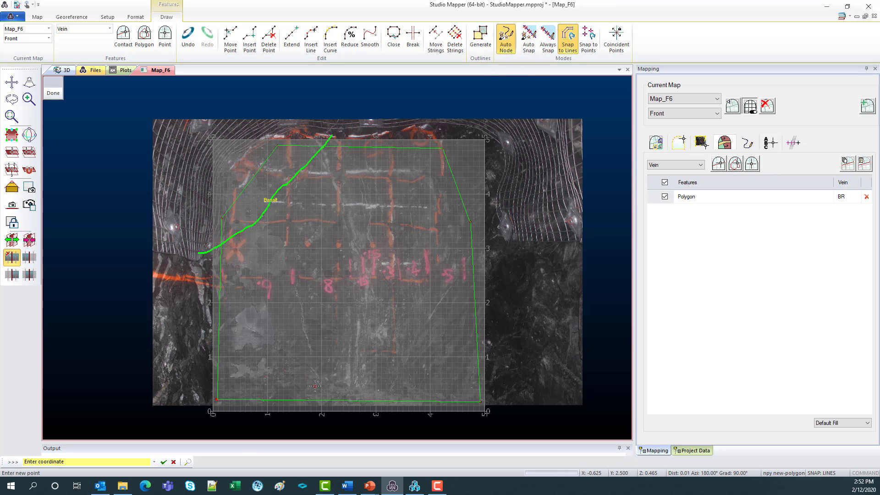
mouse_move(310, 357)
mouse_down()
mouse_move(323, 244)
mouse_move(337, 219)
mouse_move(348, 220)
mouse_move(356, 255)
mouse_move(337, 390)
mouse_up()
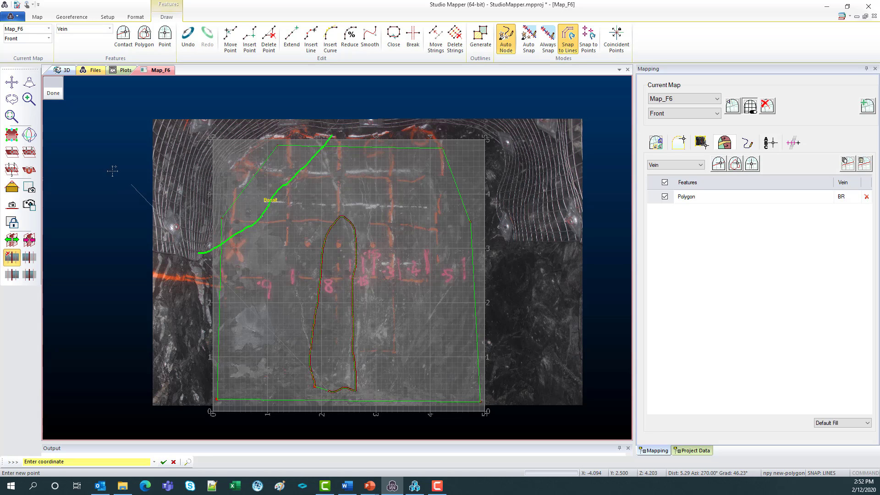
click(56, 91)
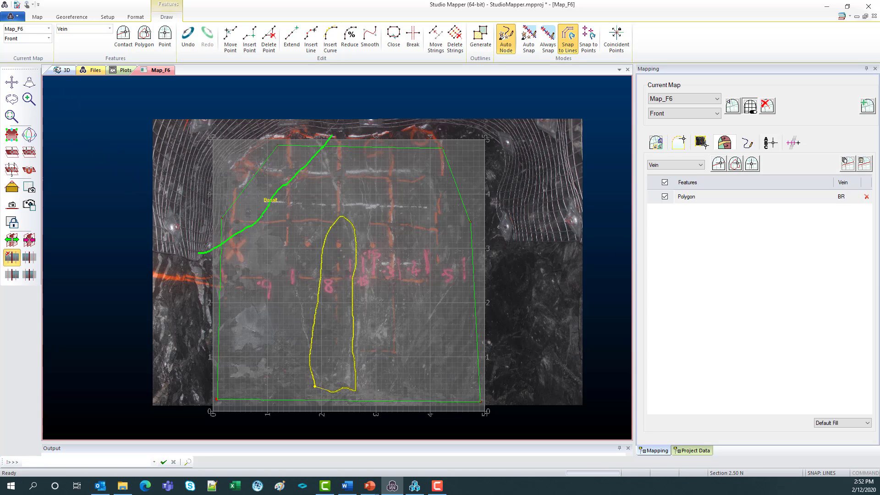
click(674, 164)
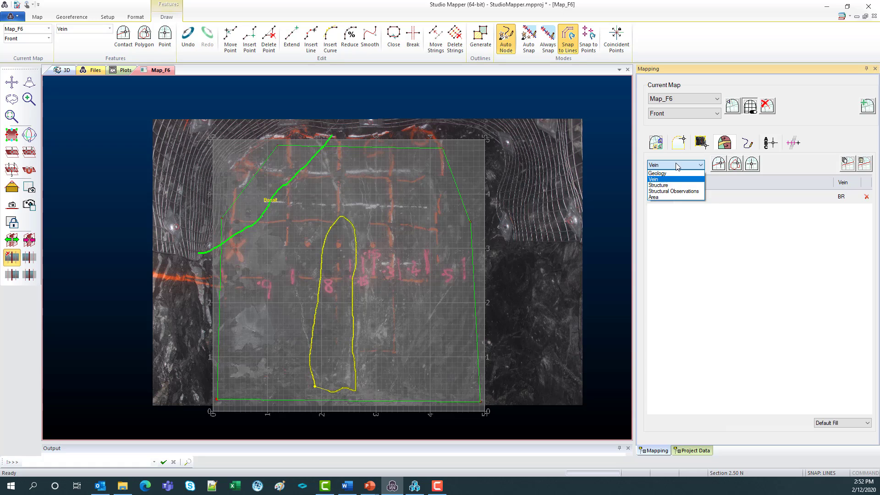
- Draw the FLT structure line across the lower right of the face
click(670, 185)
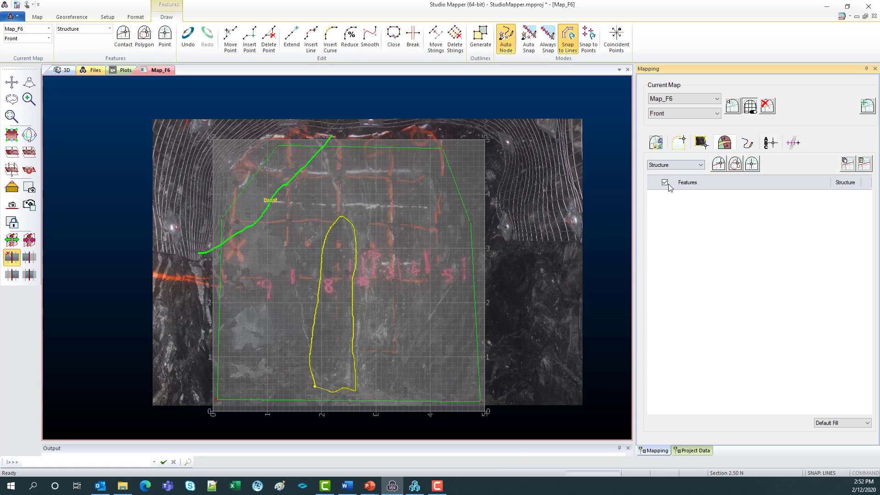
click(717, 164)
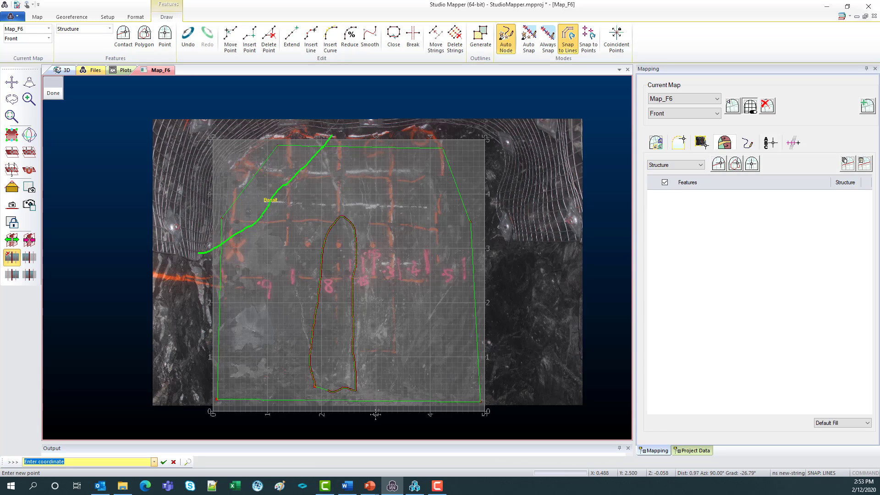
drag(375, 414, 435, 317)
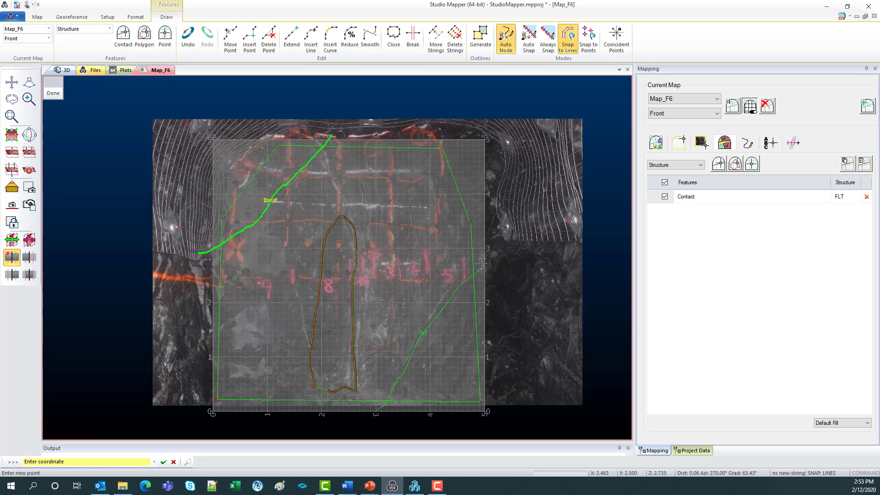
click(55, 95)
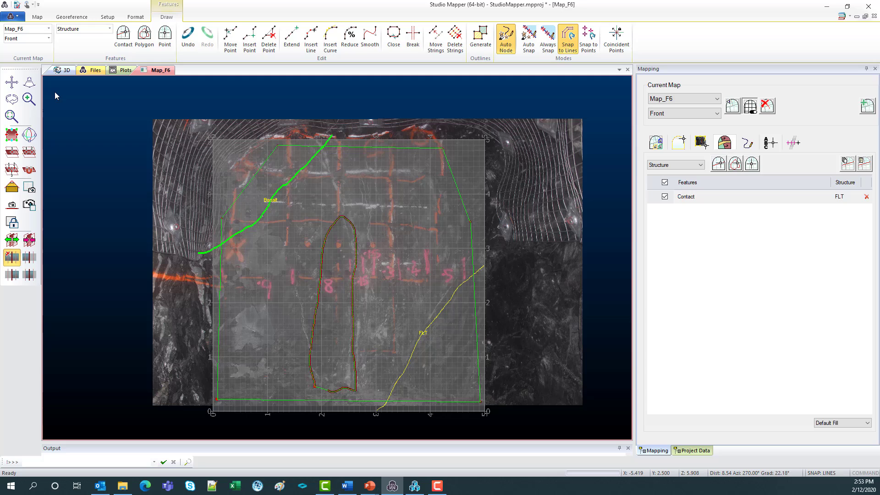
- Add a structural observation point on the FLT line with dip 30 and azimuth 180
click(670, 164)
click(674, 191)
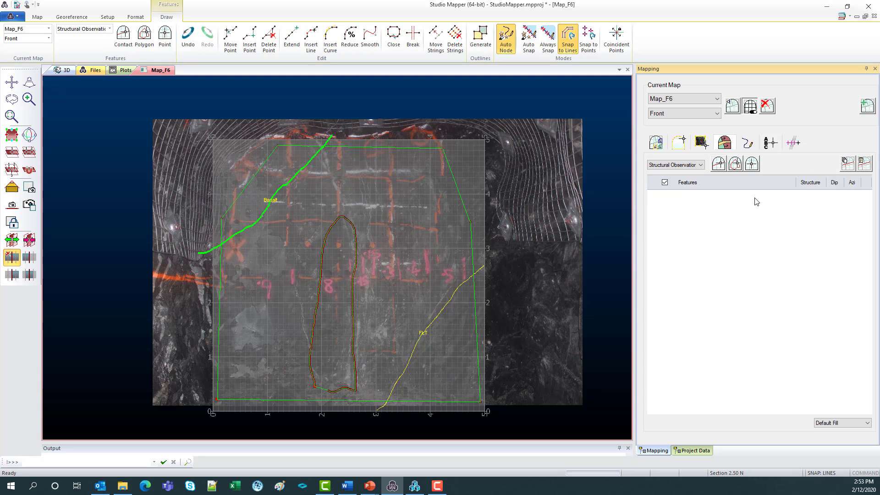
click(752, 164)
click(414, 349)
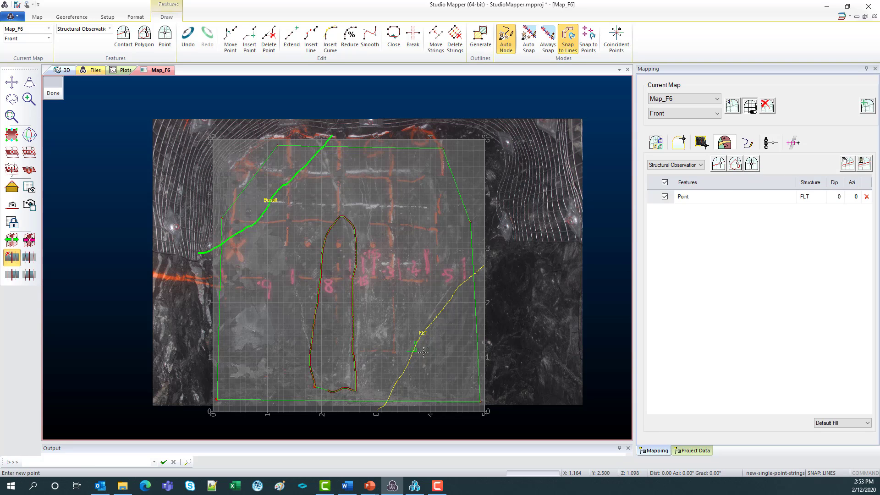
click(836, 197)
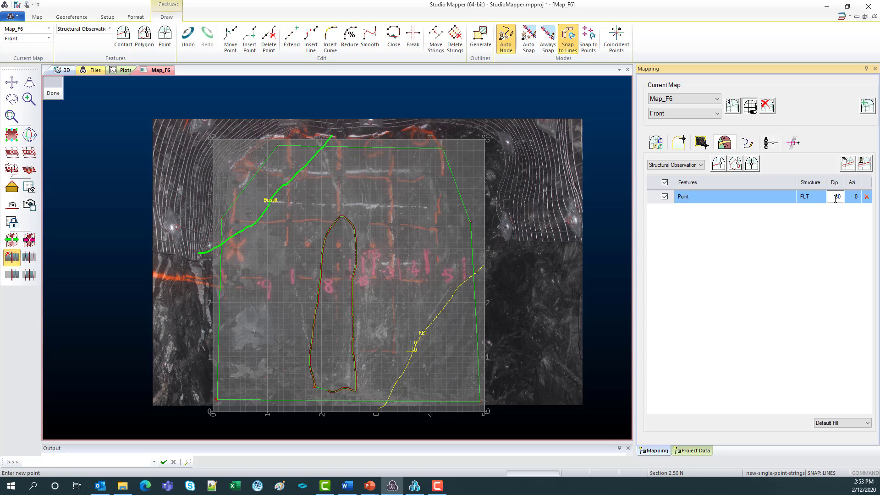
click(854, 197)
click(823, 306)
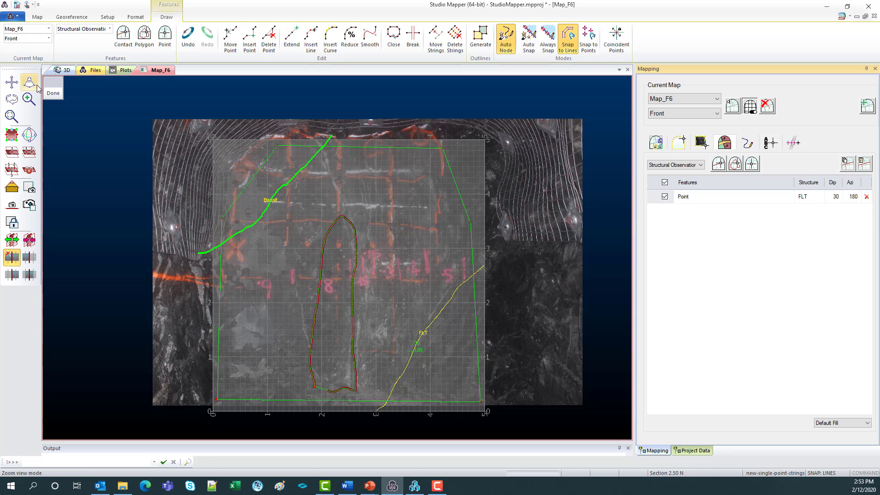
click(53, 94)
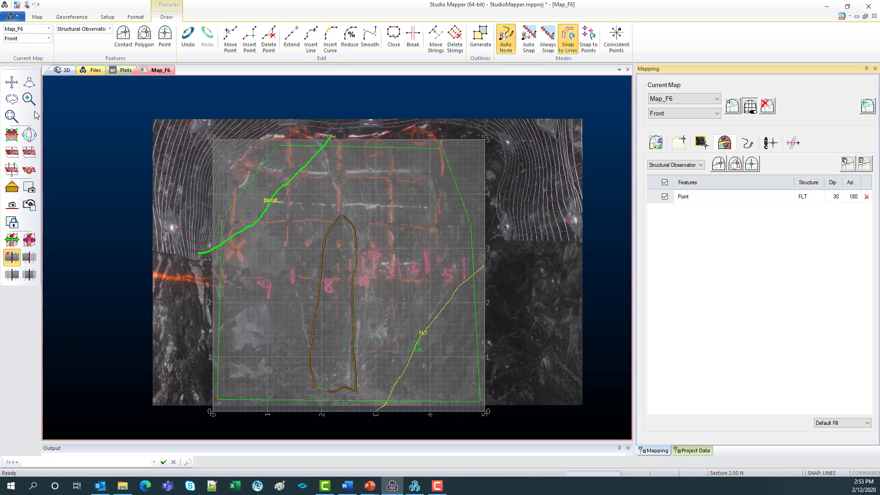
- Review Map_F6's comments and properties: Mapped by, Date mapped, Dist/Stn, Status and AverageGold
click(748, 144)
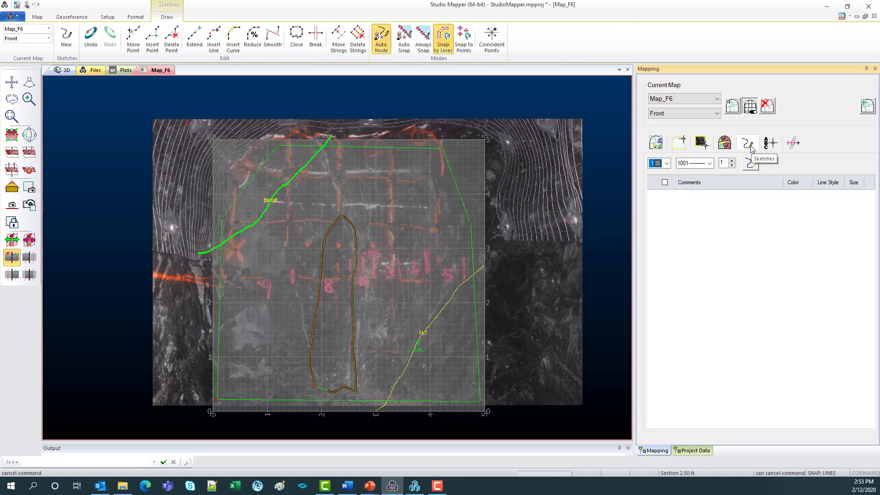
click(775, 145)
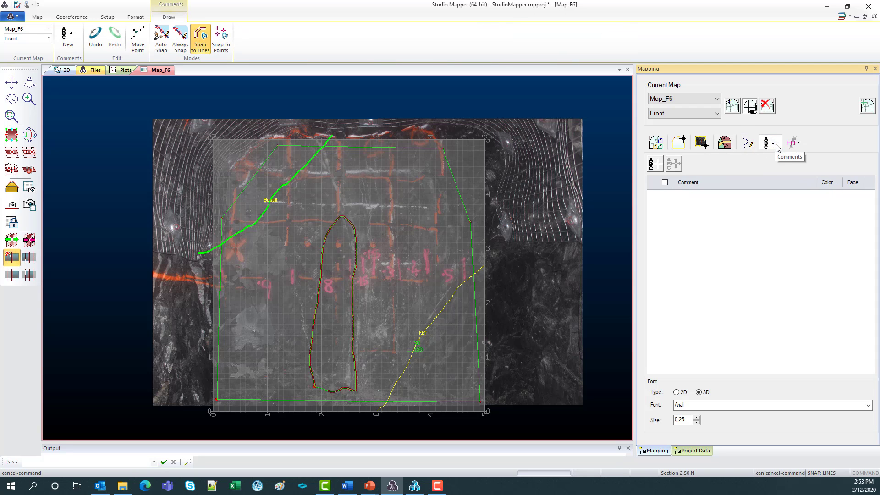
click(656, 145)
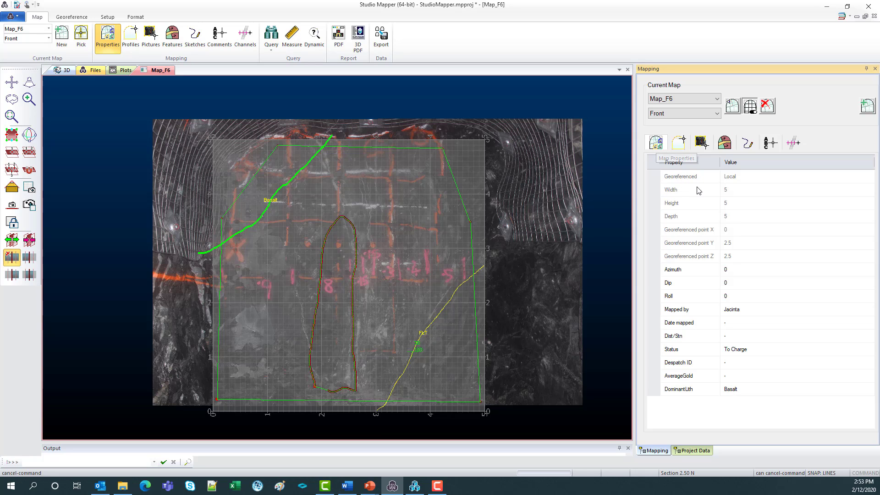
click(774, 309)
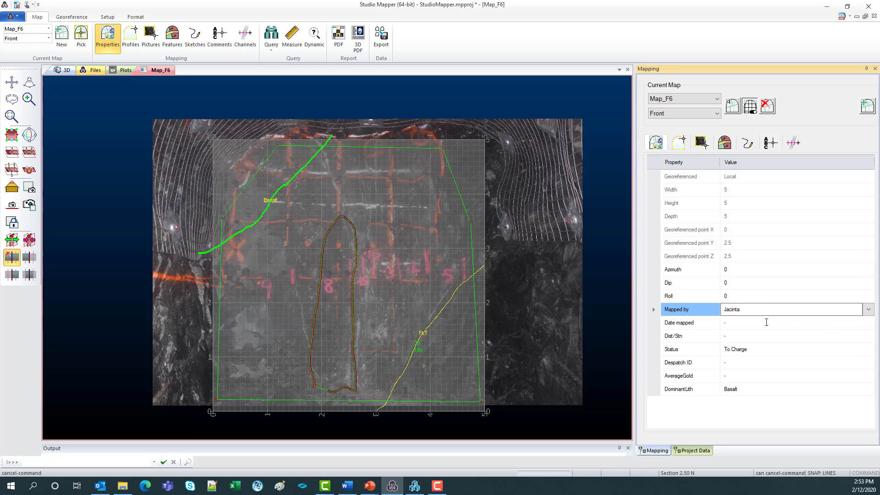
click(766, 322)
click(774, 336)
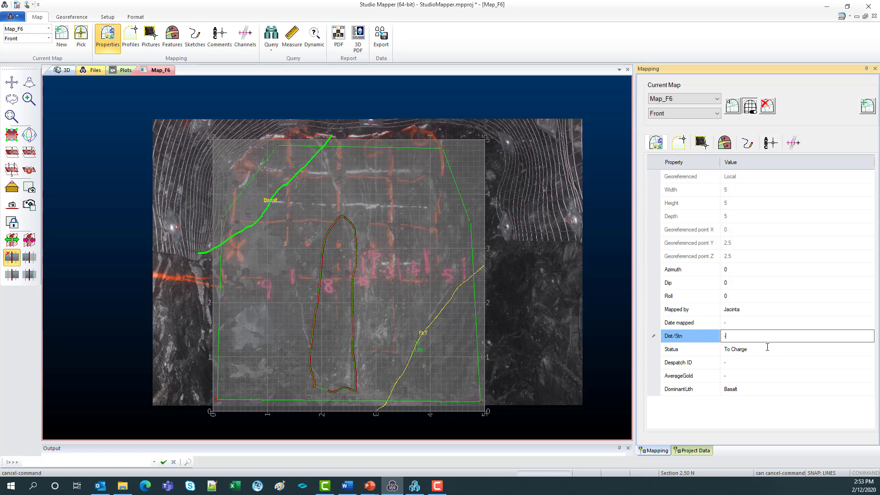
click(767, 348)
click(743, 375)
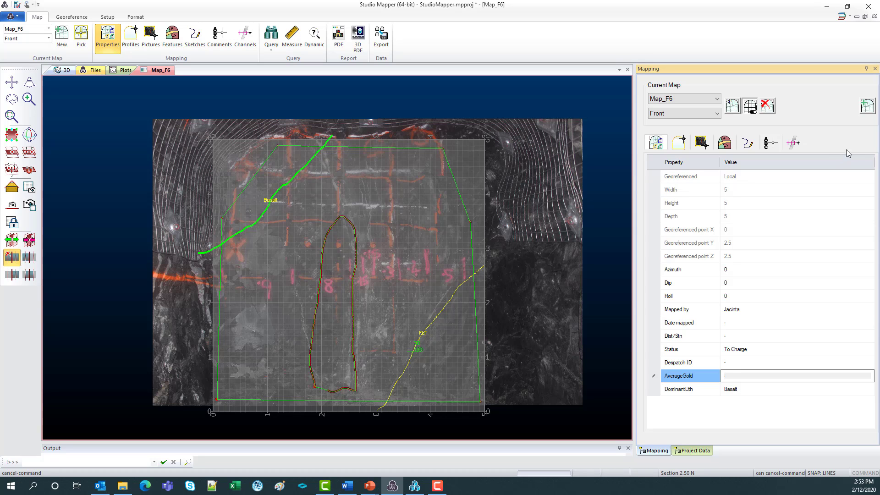
- Draw a new sampling channel from the left map edge toward the right side of the face
click(793, 144)
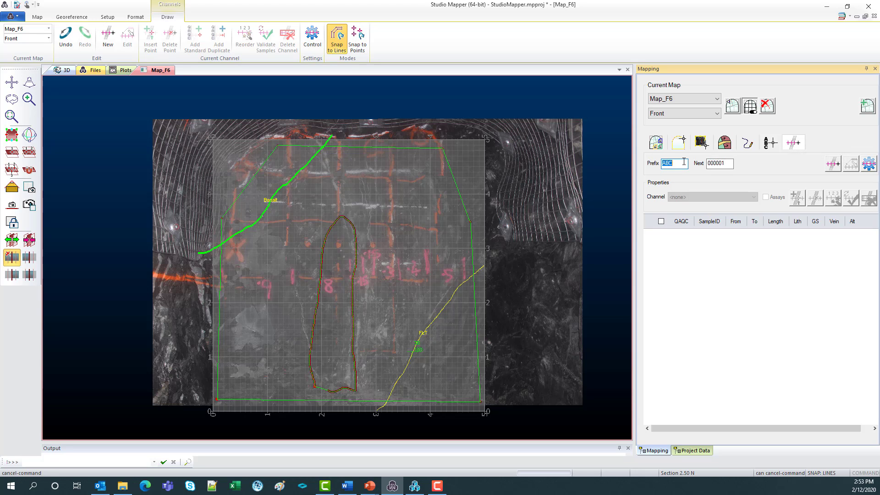
click(719, 164)
click(834, 166)
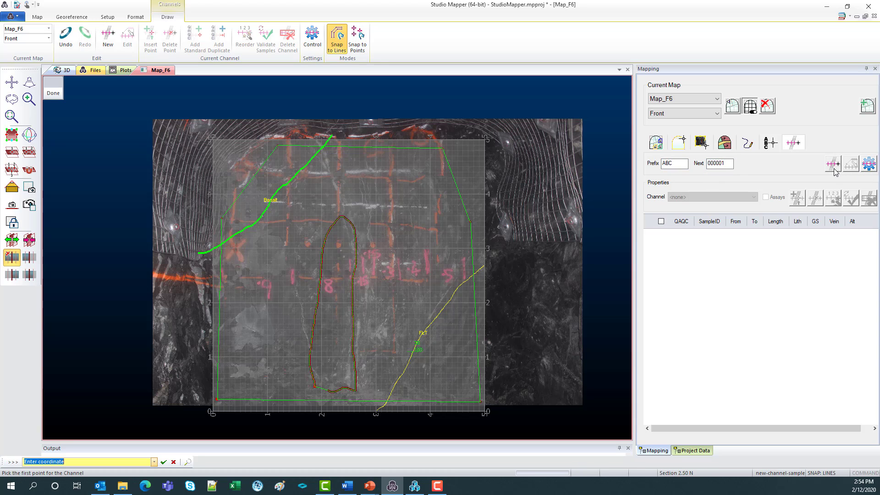
click(221, 353)
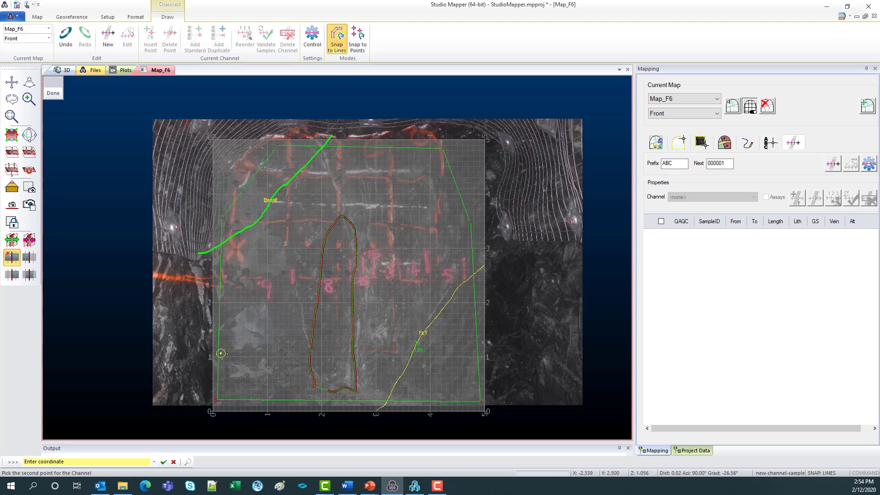
click(473, 293)
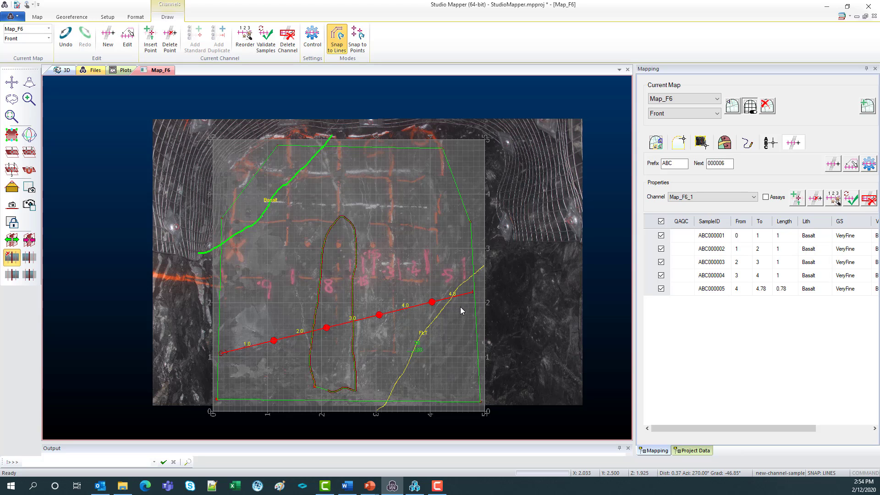
- Drag the channel end lower and widen the table showing samples ABC000001–ABC000005
click(851, 164)
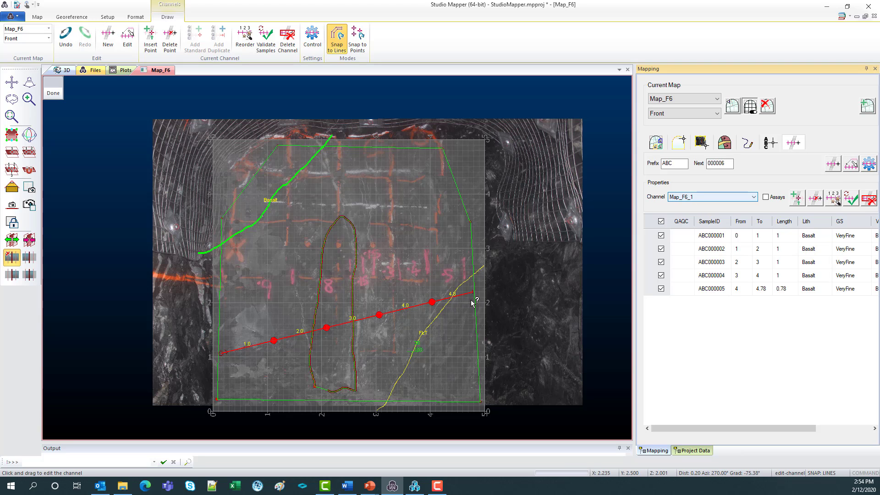
drag(469, 292, 427, 341)
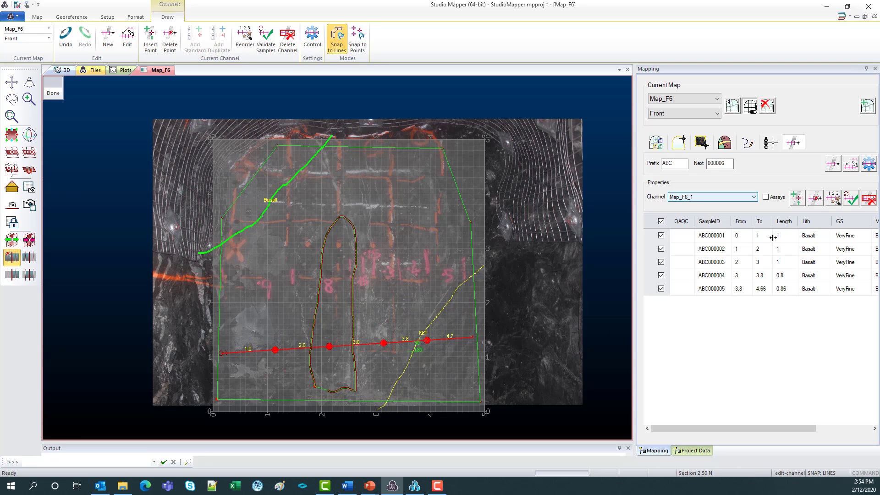
click(763, 257)
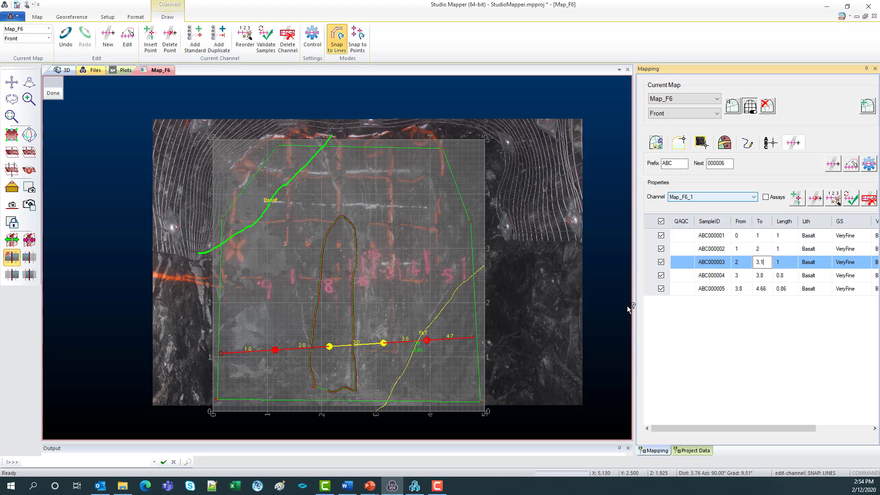
drag(636, 309, 453, 303)
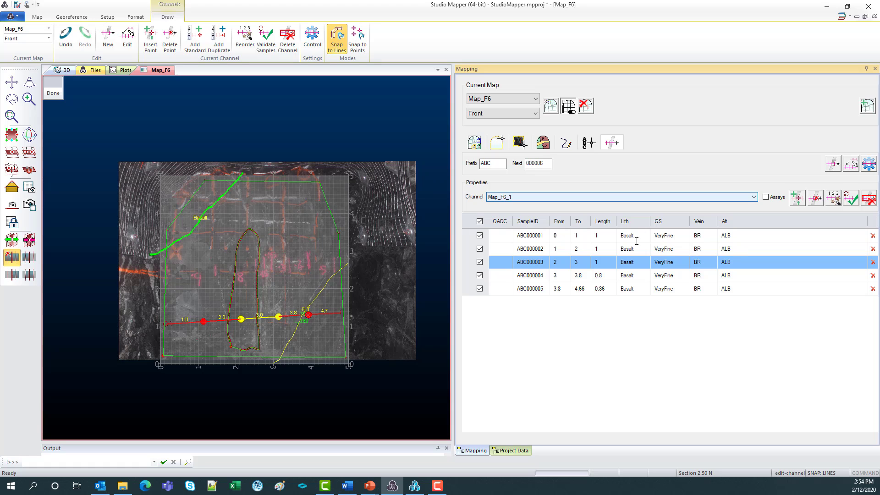
- Set sample ABC000003's GS to Medium
click(686, 262)
click(686, 262)
click(682, 293)
- Add an STD1 standard after ABC000002 and a duplicate sample after ABC000004
click(508, 249)
click(507, 249)
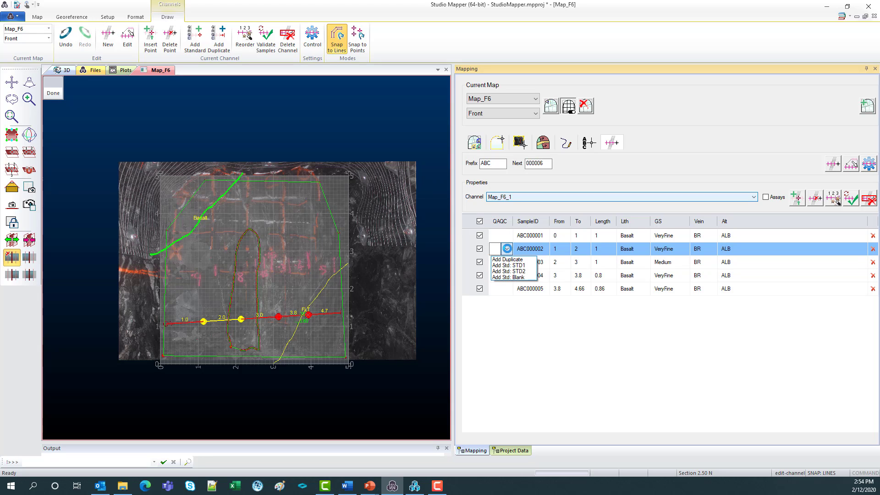
click(509, 266)
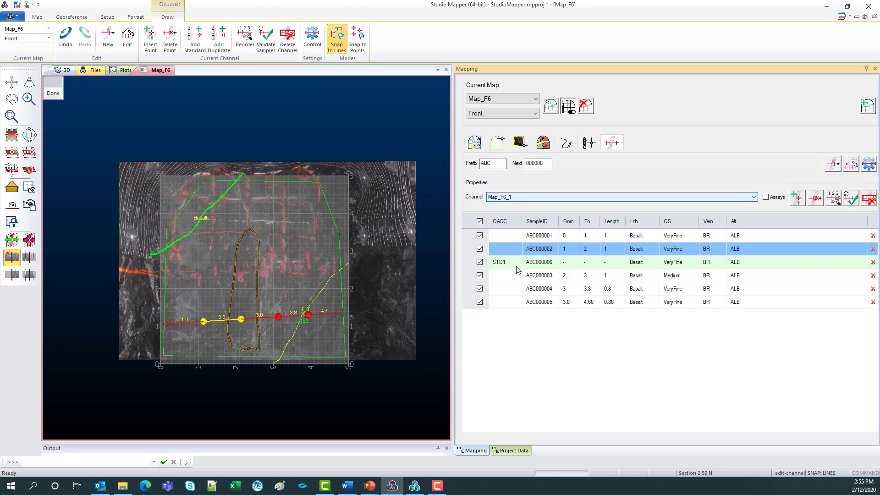
click(516, 288)
click(519, 289)
click(519, 299)
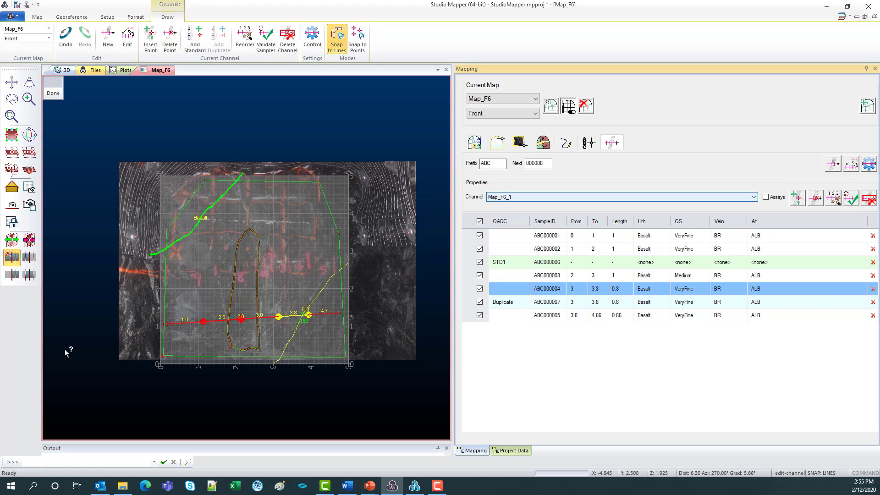
- Finish the channel and pick the image's lower-left and lower-right corners as the two georeference map points
click(50, 93)
click(84, 20)
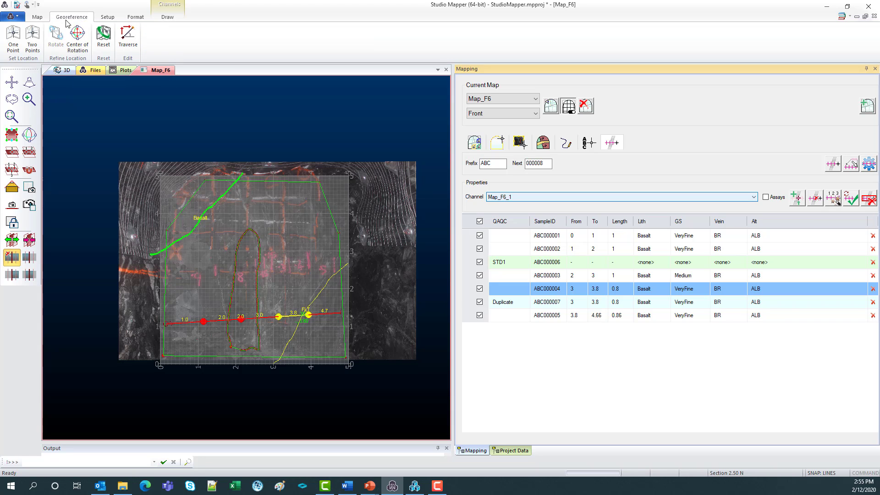
click(30, 51)
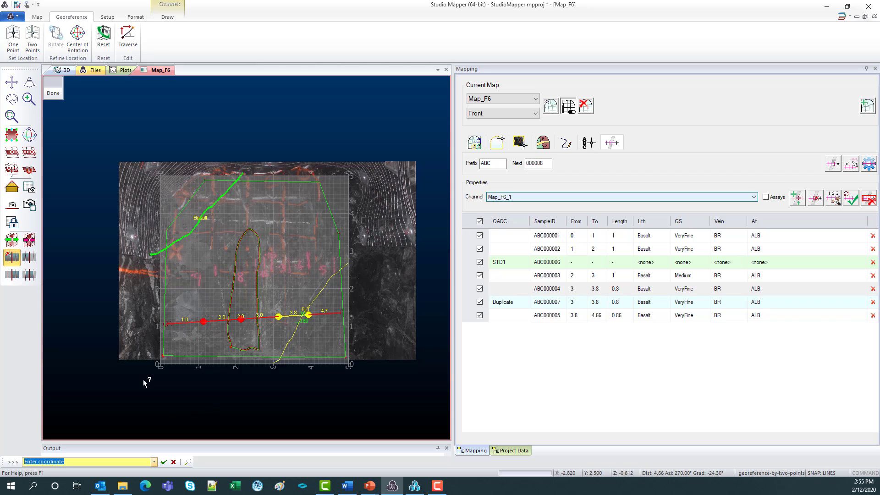
click(162, 356)
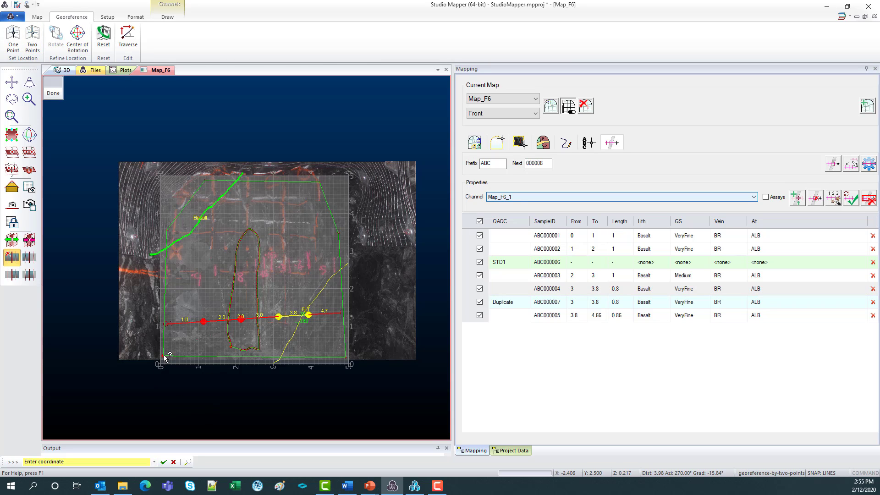
click(347, 356)
- With snapping set to surfaces, place the two world points on the front block's bottom corners in 3D
click(65, 72)
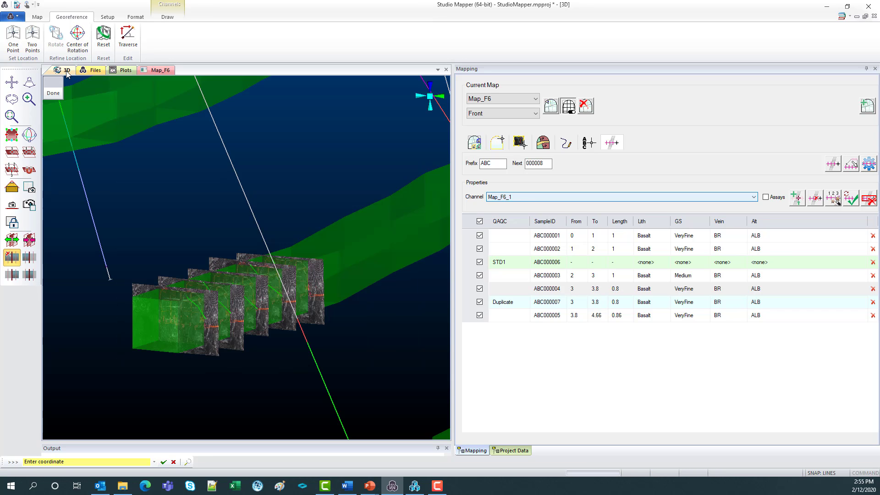
double_click(834, 473)
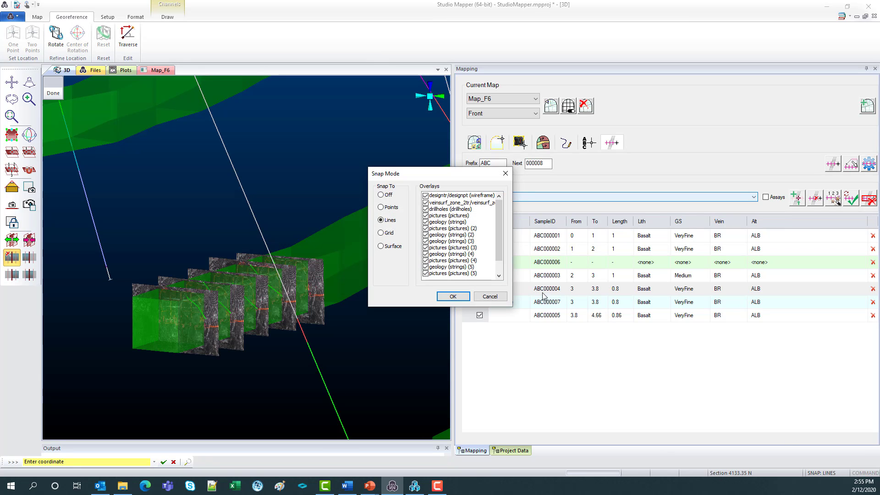
click(394, 247)
click(453, 297)
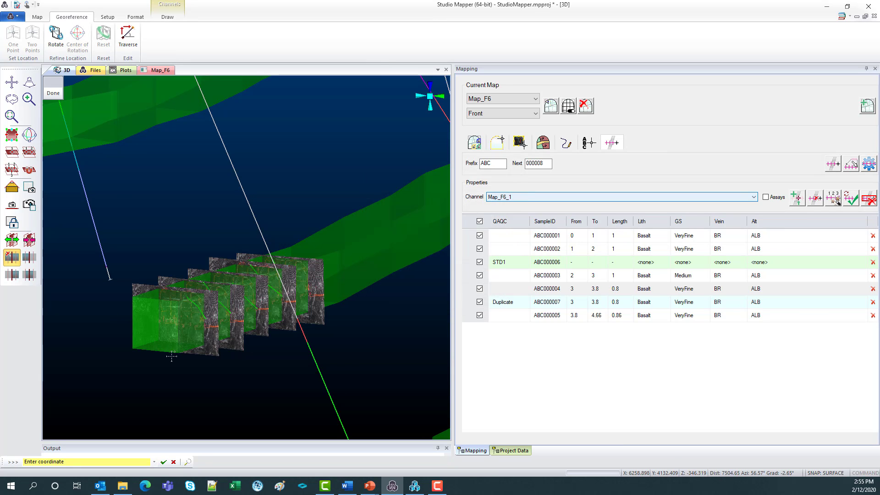
scroll(170, 356, up, 5)
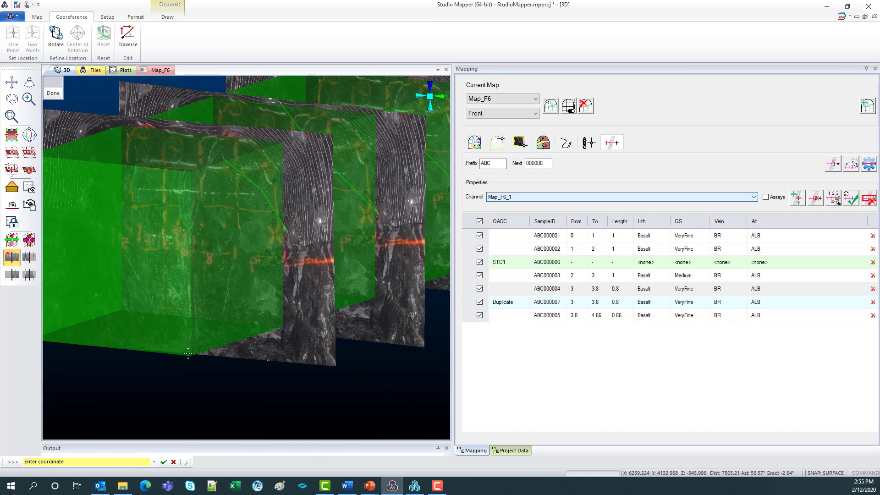
click(188, 353)
scroll(140, 352, down, 2)
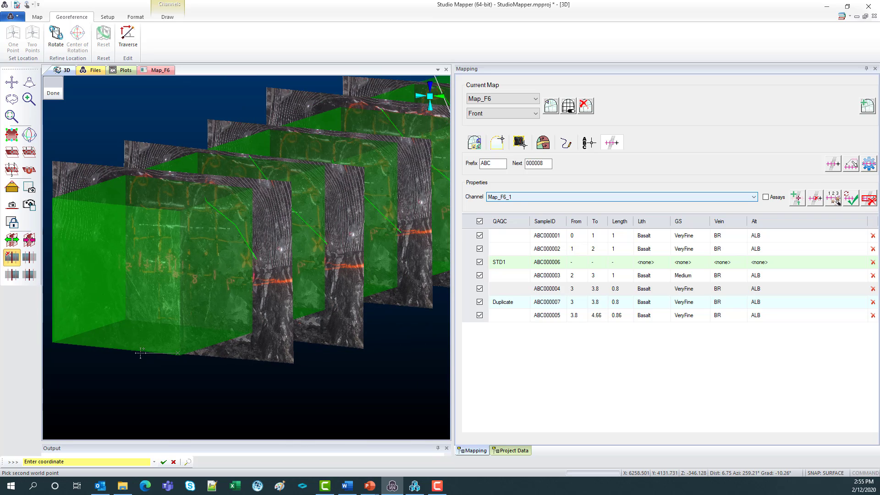
drag(66, 335, 198, 365)
scroll(197, 365, up, 3)
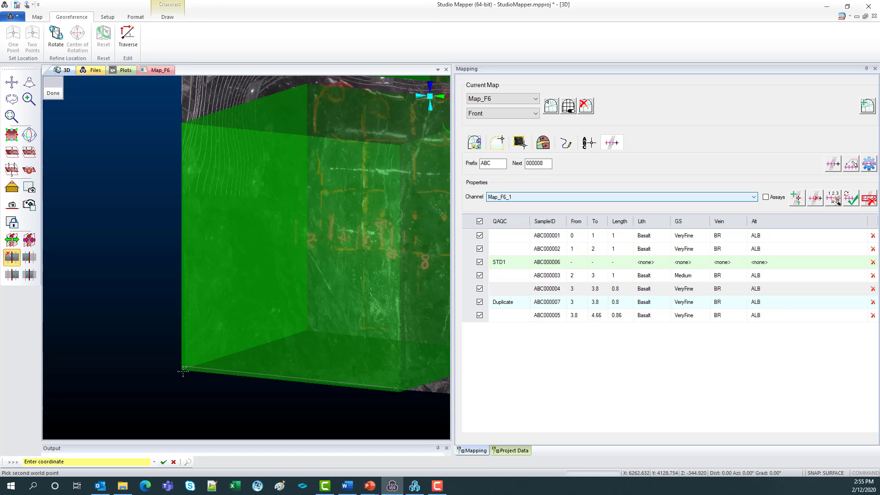
click(195, 376)
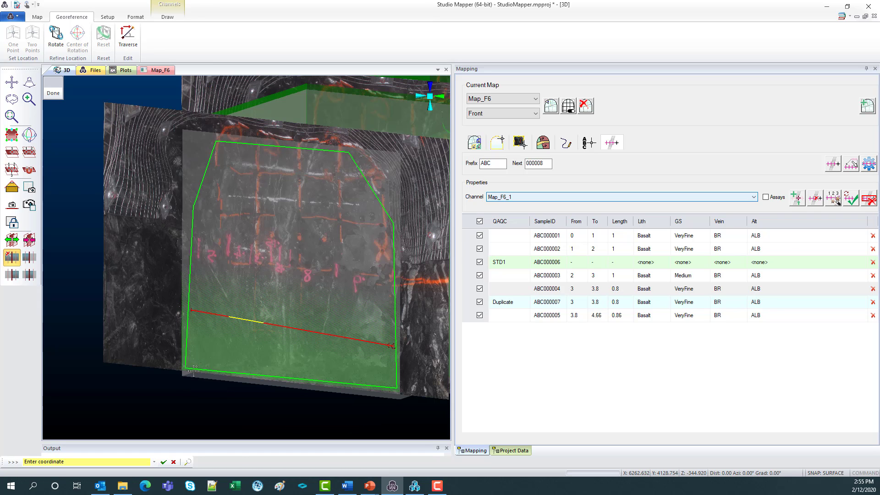
scroll(229, 306, down, 2)
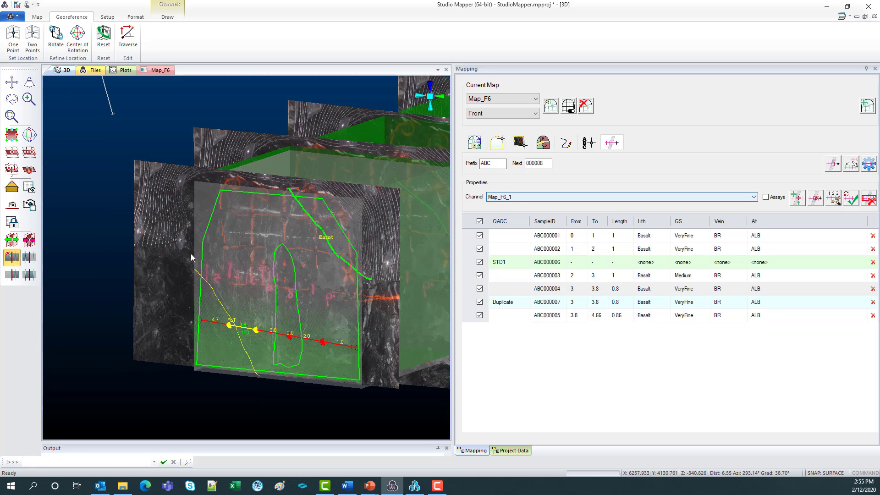
scroll(240, 312, down, 2)
scroll(240, 311, down, 1)
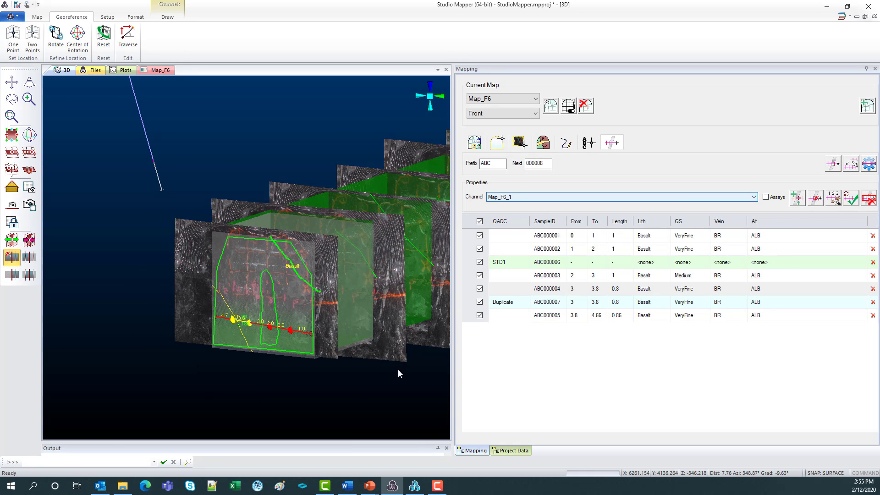
- Export Map_F6 features and channel samples to files with mine North and area Level 250
drag(377, 344, 273, 298)
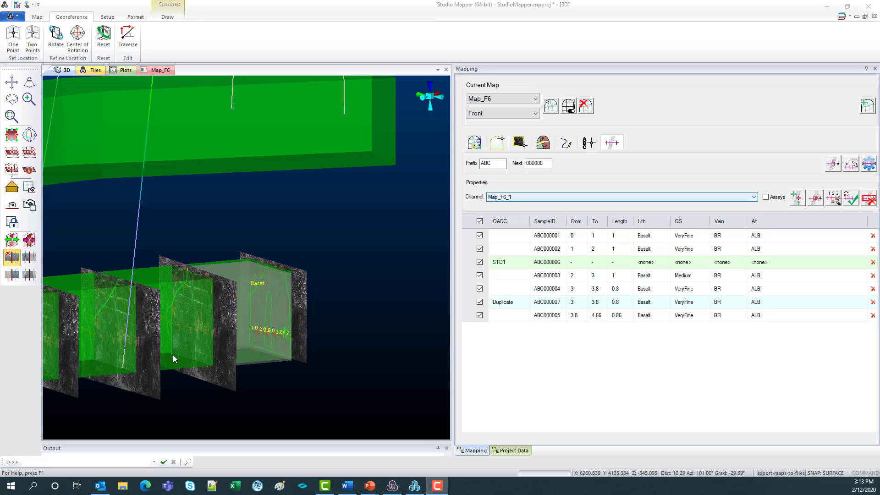
click(38, 17)
click(381, 37)
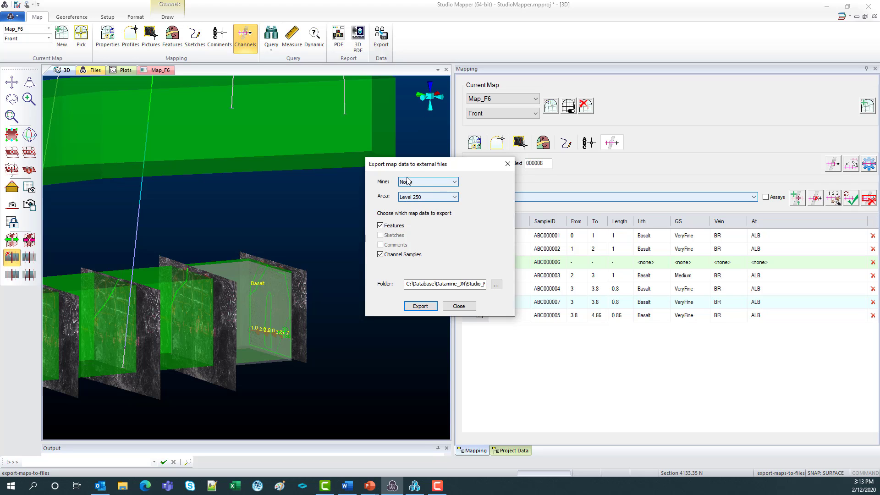
click(422, 184)
click(411, 188)
click(417, 197)
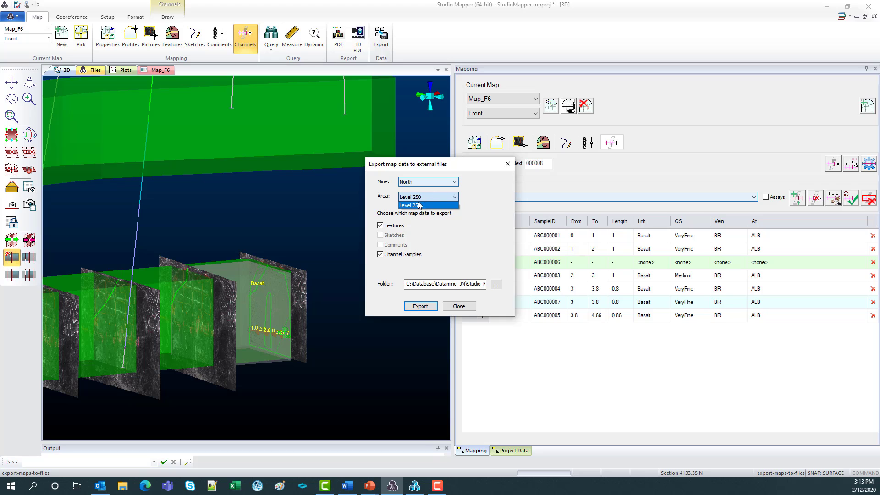
click(393, 226)
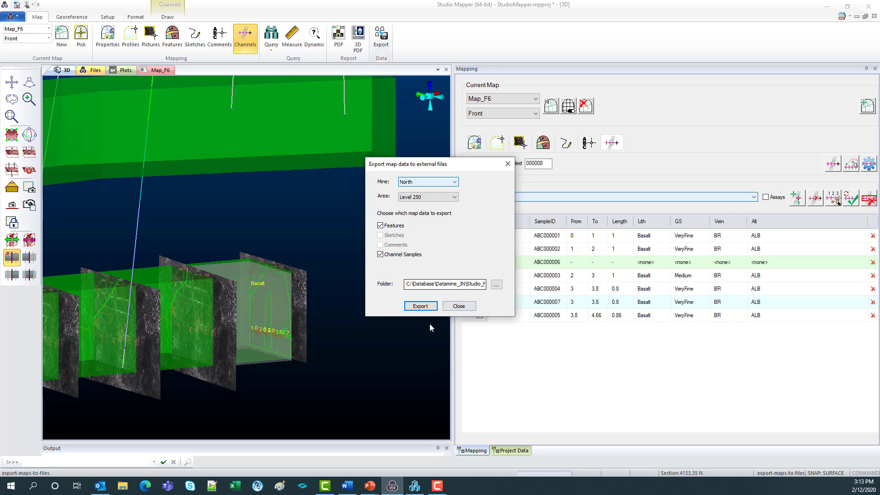
click(419, 306)
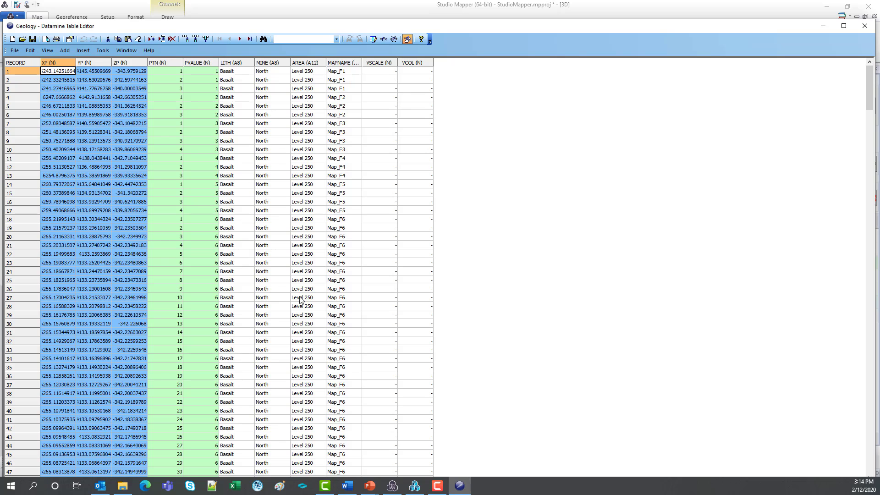
click(865, 26)
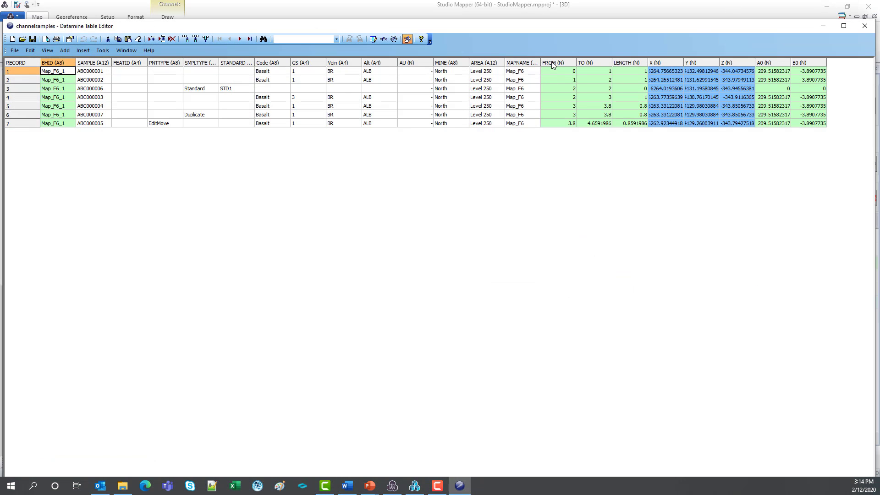
click(553, 64)
click(587, 63)
click(642, 63)
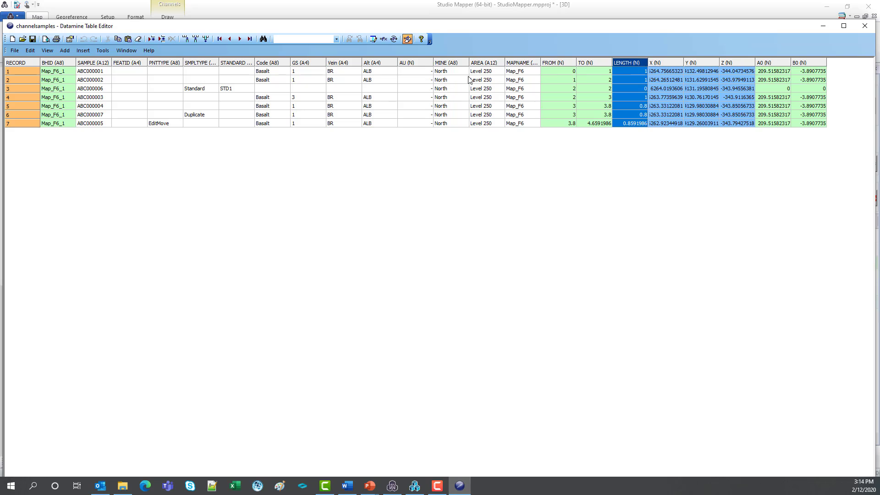
drag(271, 64, 376, 72)
click(211, 93)
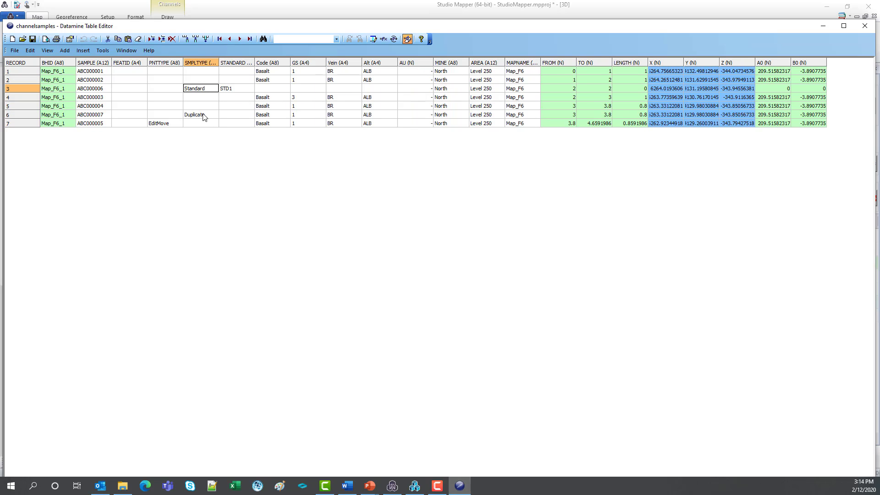
click(864, 30)
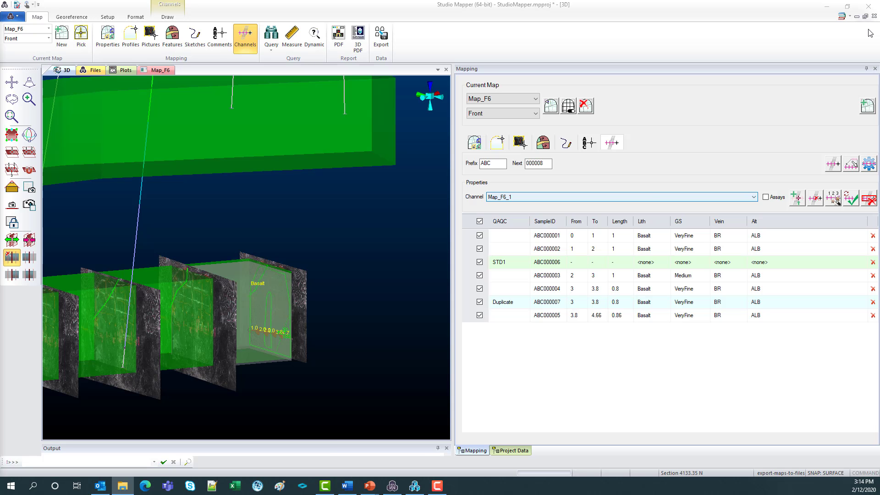
- Save Map_F6 as the PDF North_Level 250_Map_F6 in the Plots folder
click(340, 39)
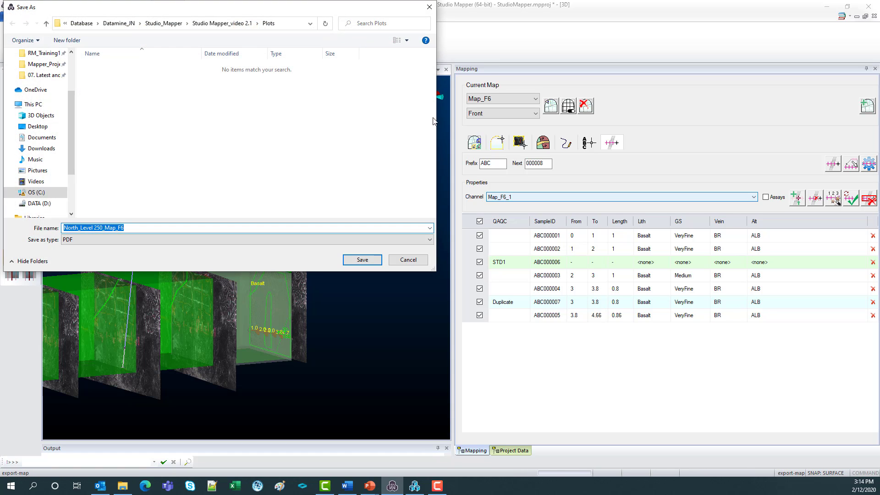
click(361, 258)
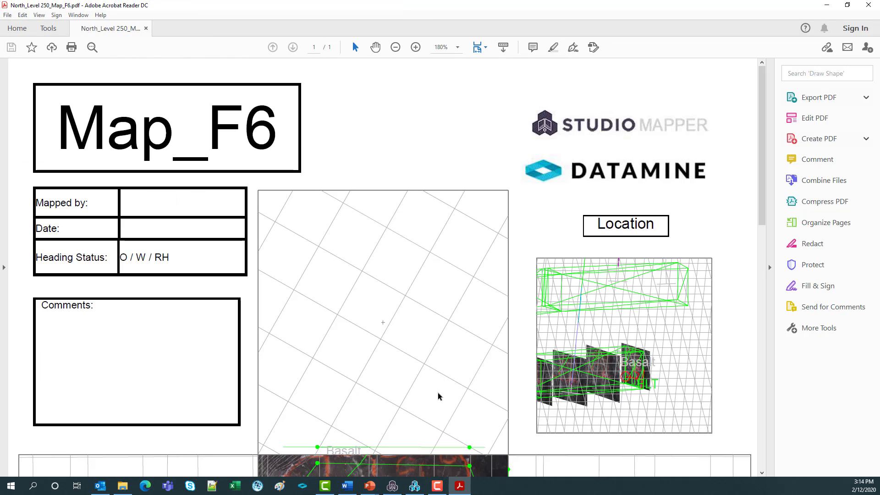
- Scroll through the Map_F6 PDF's map sheet and sample table, then close Acrobat Reader
scroll(431, 399, down, 3)
scroll(428, 398, down, 2)
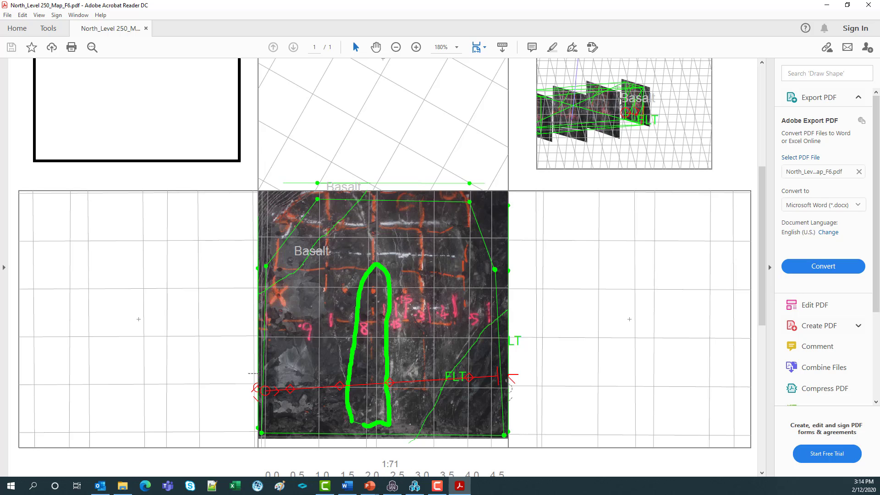
scroll(632, 112, up, 1)
scroll(566, 189, down, 7)
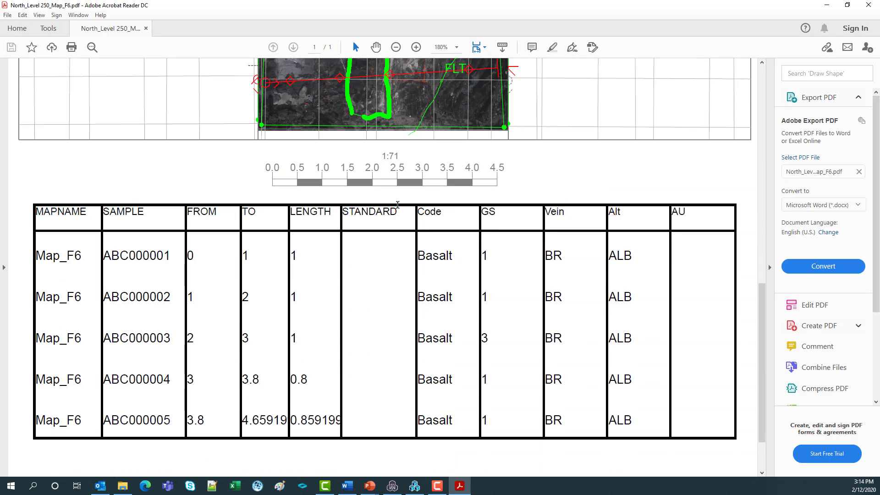
scroll(563, 344, up, 11)
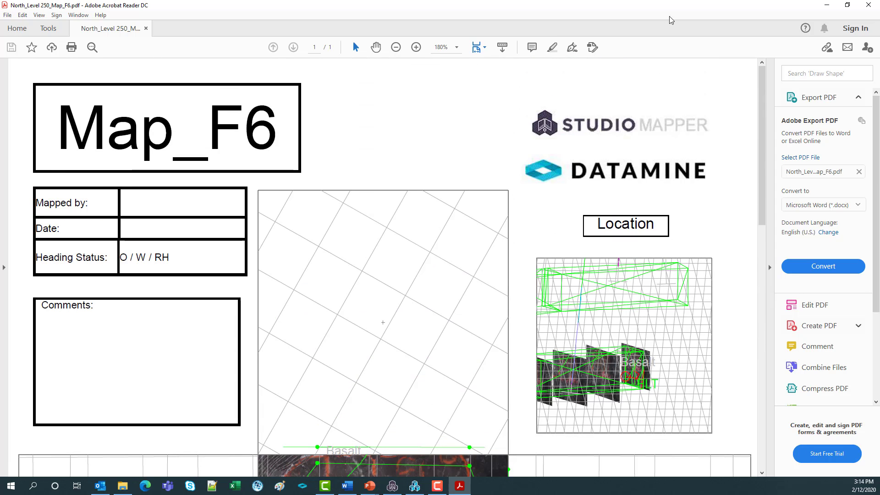
click(869, 5)
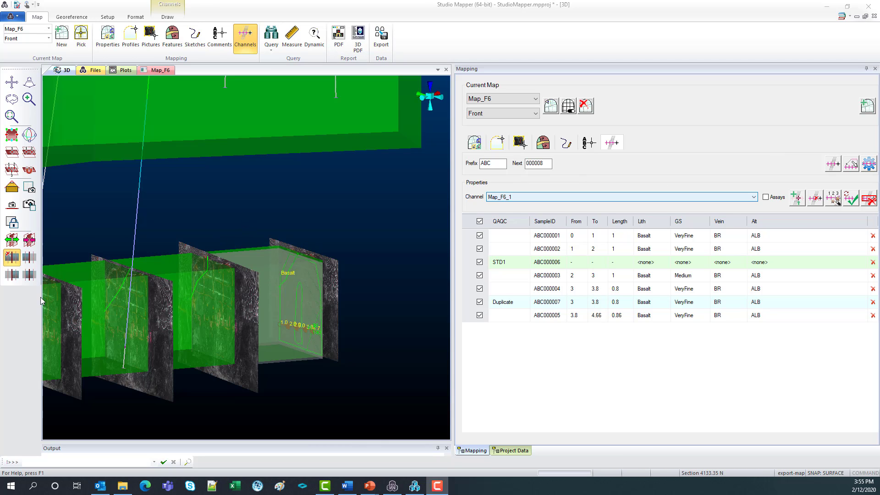
- Switch to Studio RM Pro, rotate and zoom to the vein wireframe, and start Geology > Vein
click(415, 488)
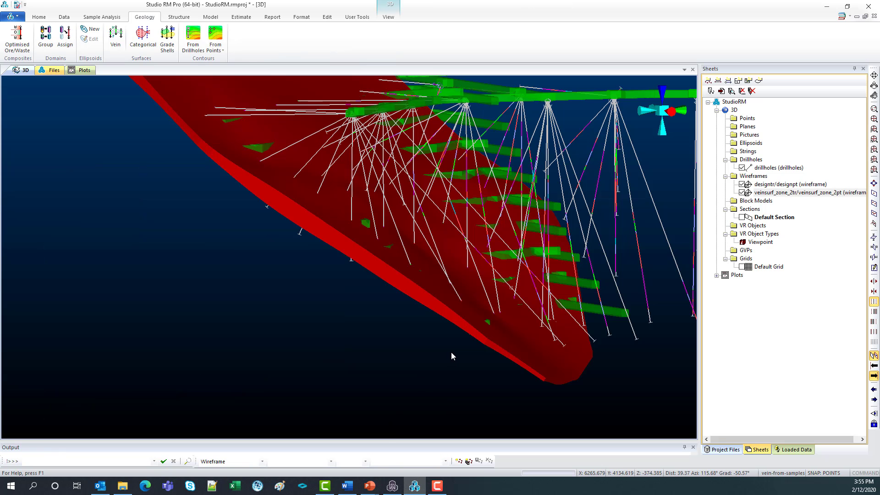
drag(451, 352, 471, 332)
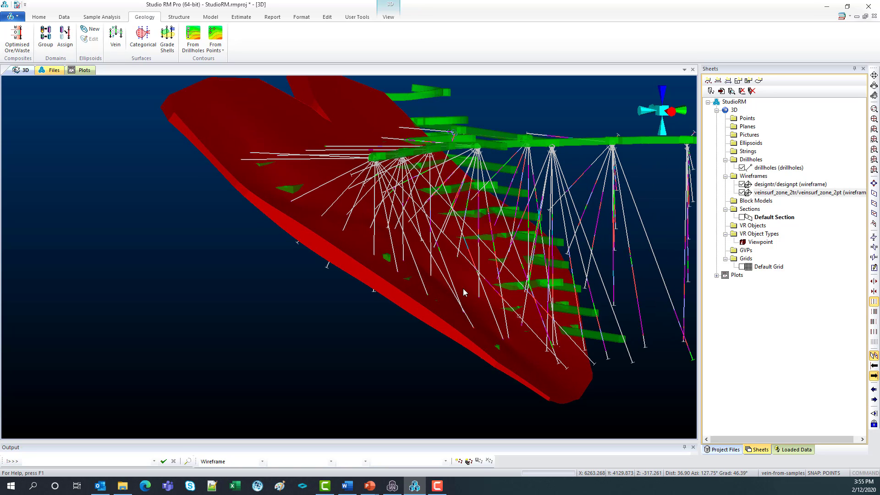
scroll(465, 288, up, 5)
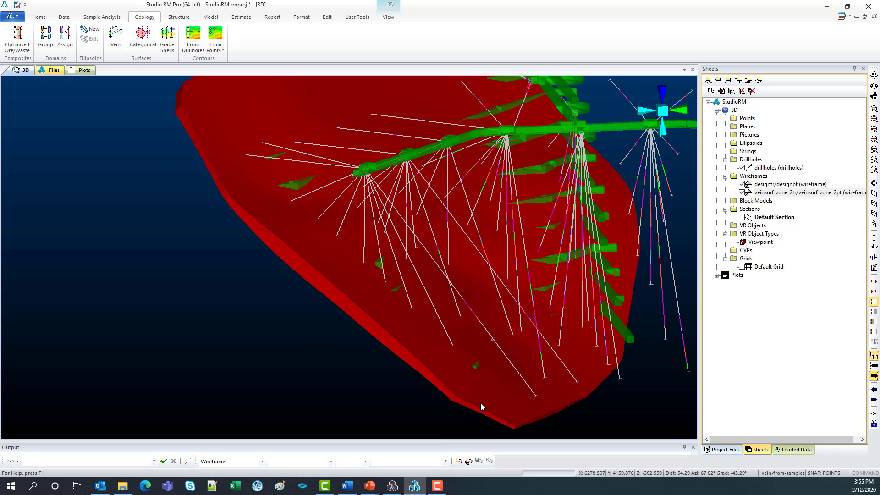
click(121, 38)
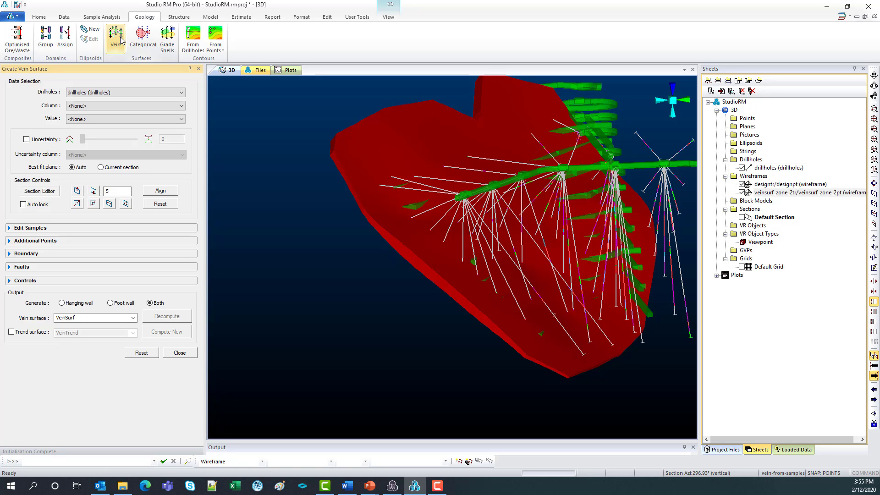
- Set the vein surface column to OREBODY with value 2
click(83, 106)
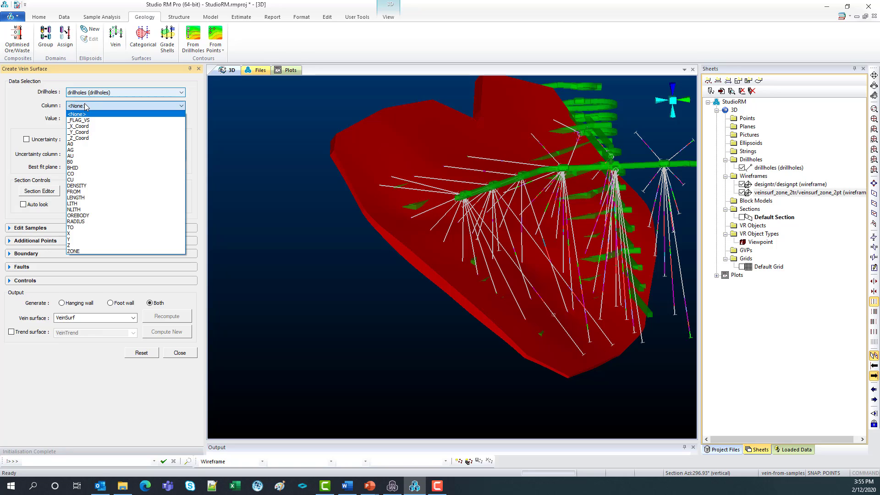
click(78, 215)
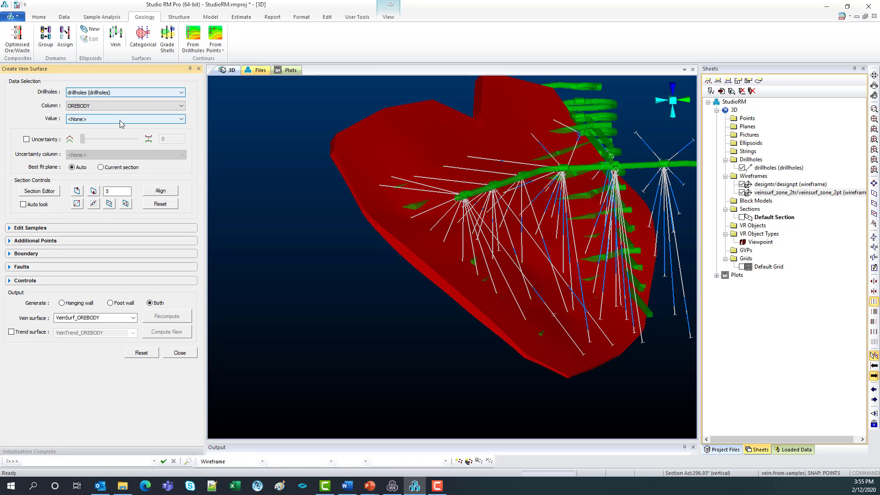
click(121, 119)
click(107, 145)
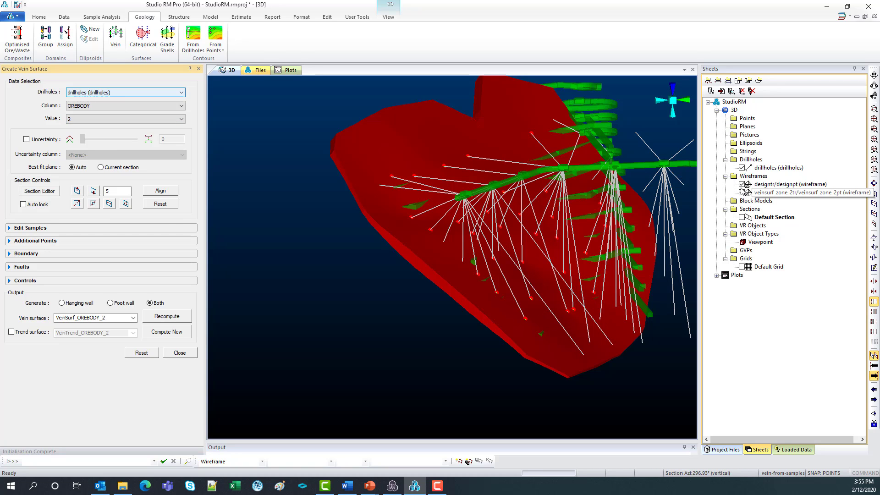
- Hide the red veinsurf wireframe and rotate to view the drillhole vein intersections
click(742, 193)
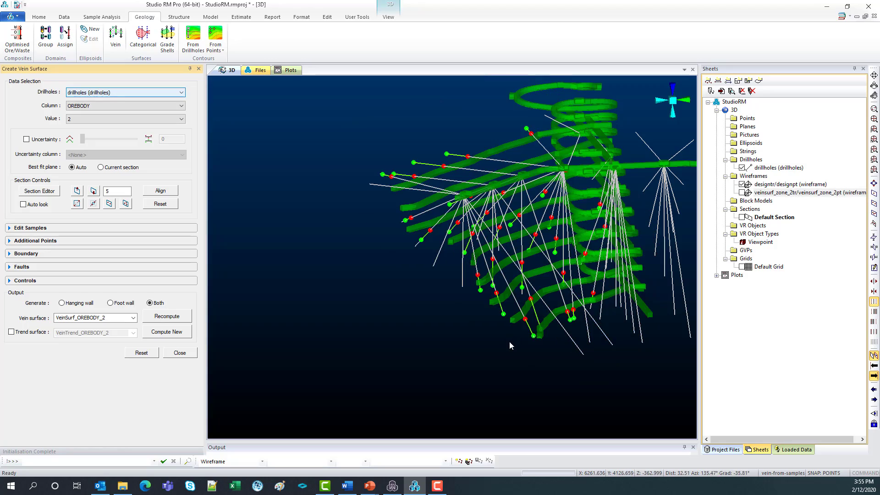
drag(511, 341, 526, 300)
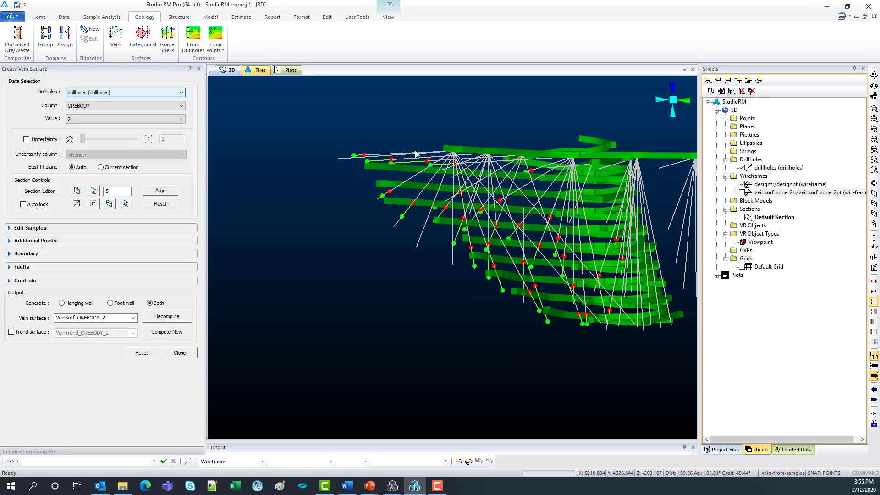
drag(459, 295, 587, 353)
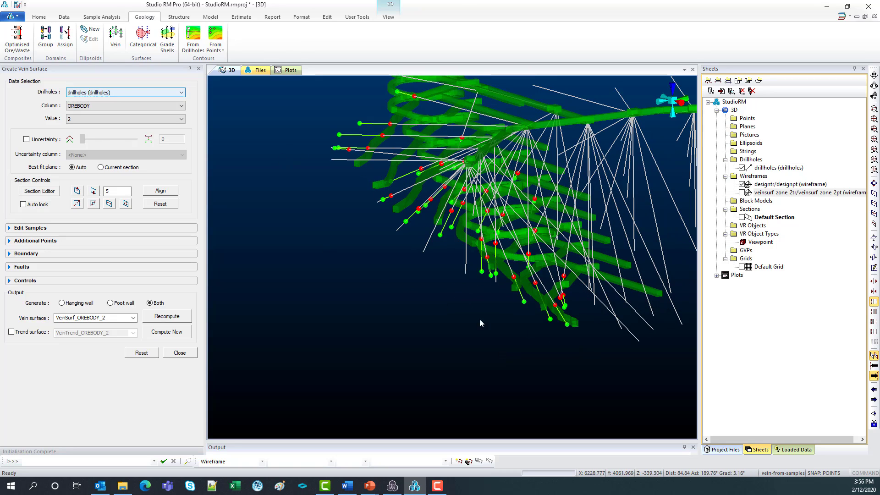
drag(489, 325, 453, 330)
- Enable additional points and load the Geology strings from the project folder as their source
click(55, 241)
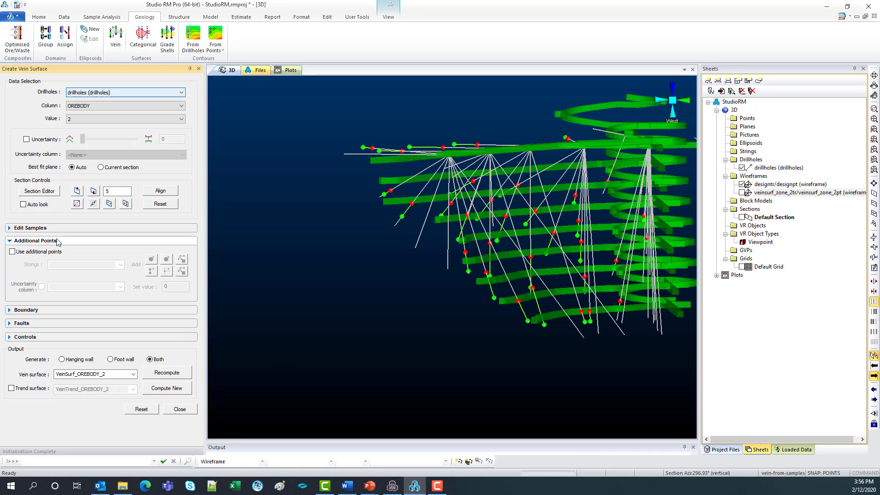
click(12, 252)
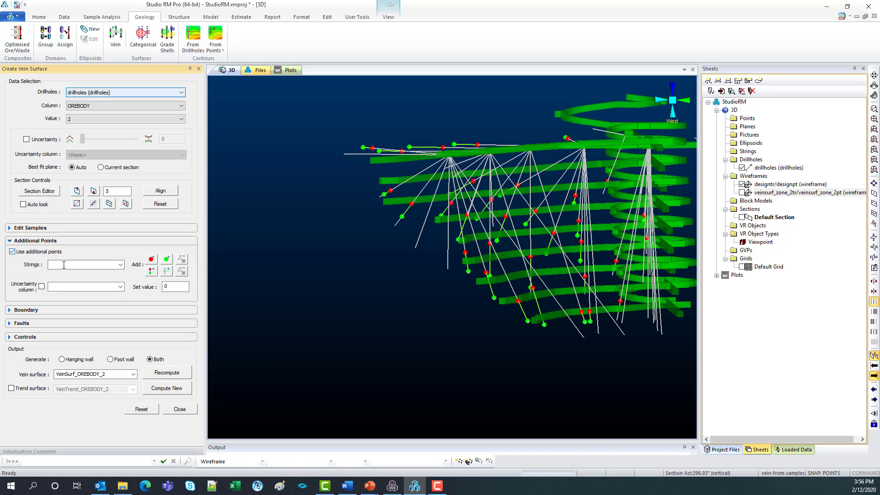
click(64, 264)
click(123, 486)
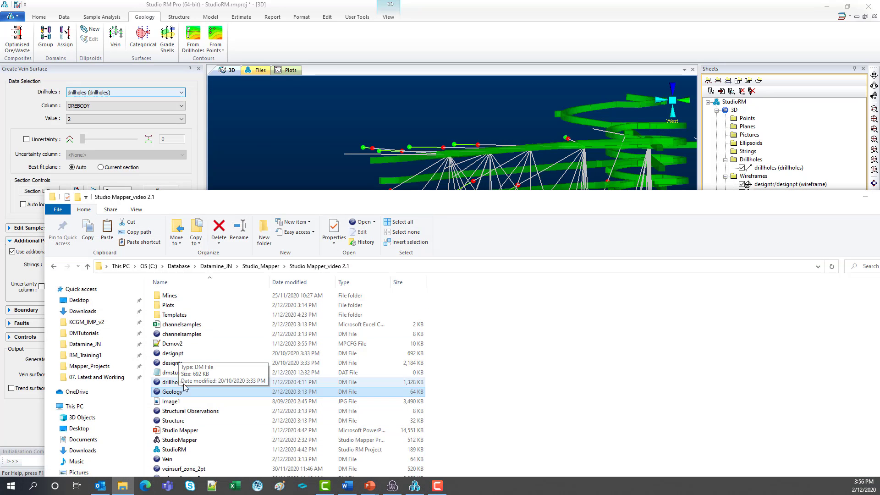
drag(185, 393, 316, 149)
click(864, 197)
click(120, 265)
click(111, 275)
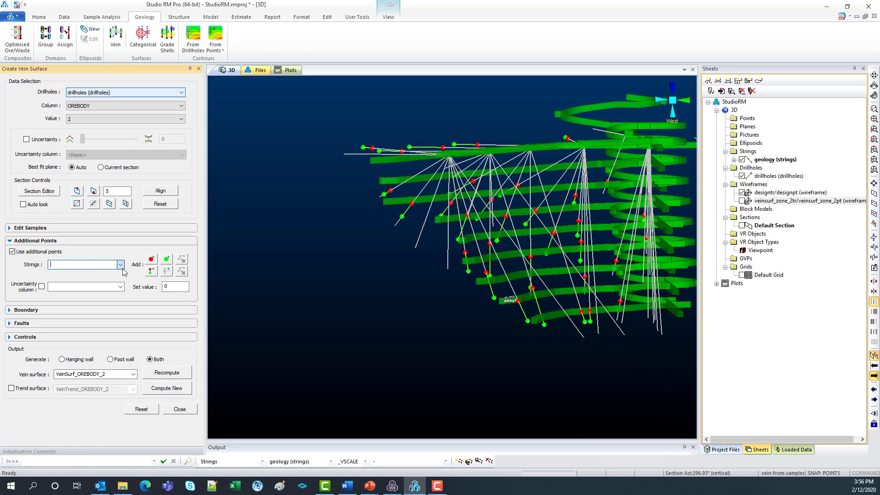
- Add points from the geology strings and show the Boundary settings (Auto Alpha shape, extension 57.9)
click(151, 259)
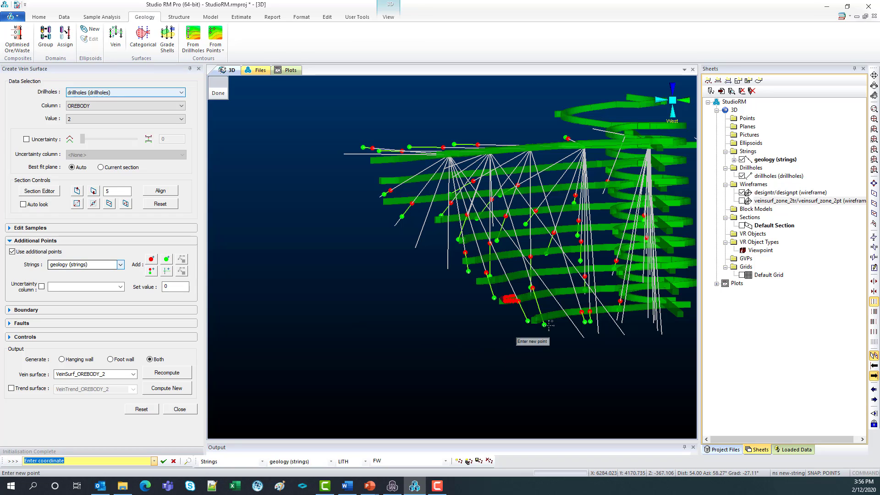
scroll(534, 291, up, 2)
scroll(534, 292, up, 5)
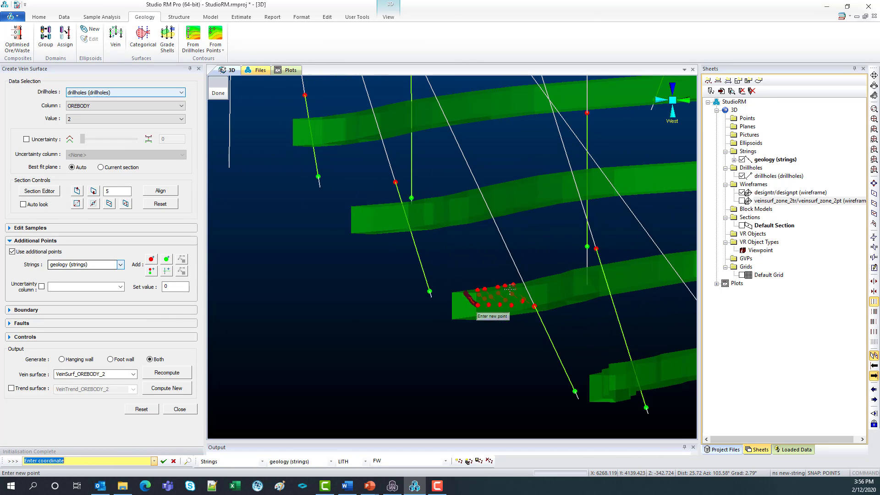
scroll(507, 335, down, 5)
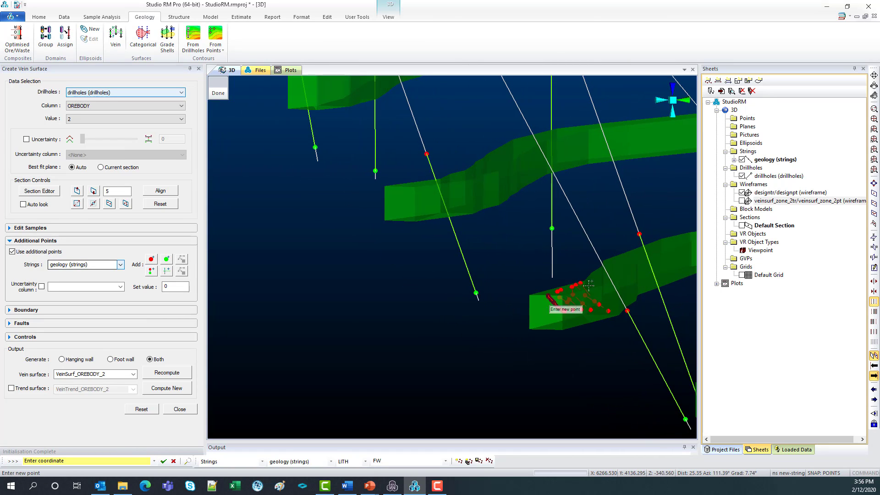
scroll(624, 293, down, 2)
scroll(523, 321, down, 4)
scroll(522, 321, down, 1)
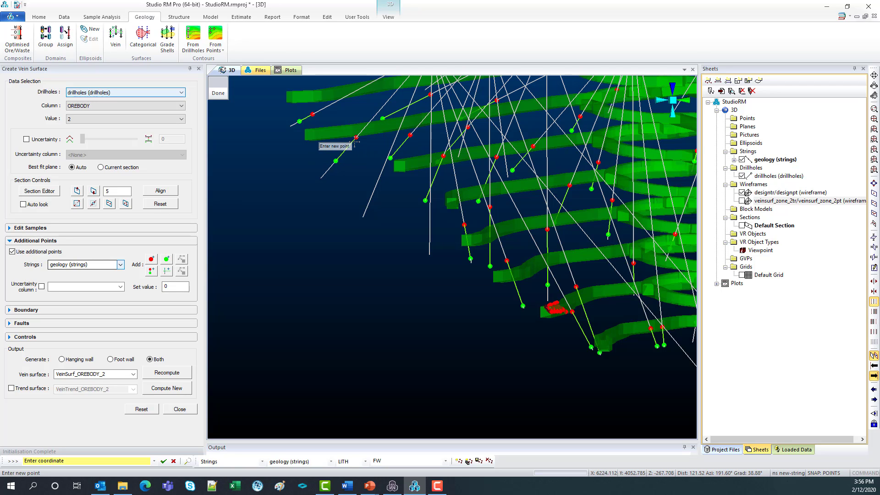
click(63, 312)
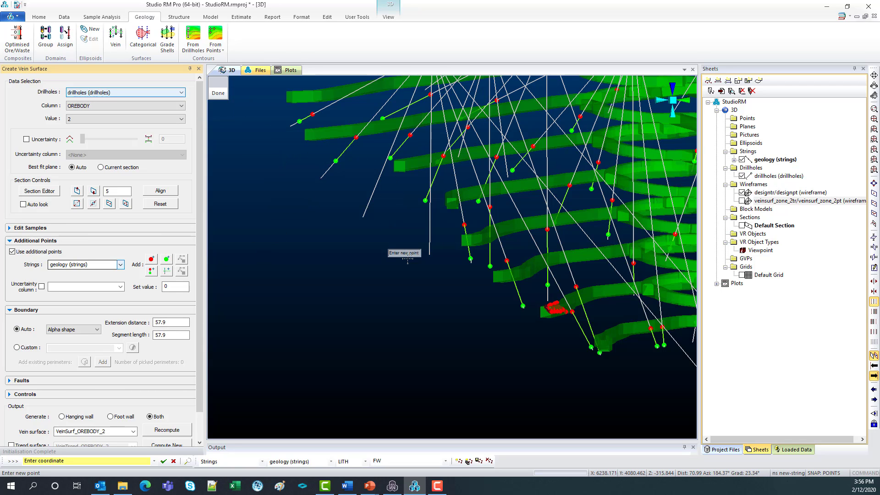
- Expand the Faults and Controls sections, then compute the new VeinSurf_OREBODY_2 vein surface
scroll(81, 375, down, 2)
click(71, 354)
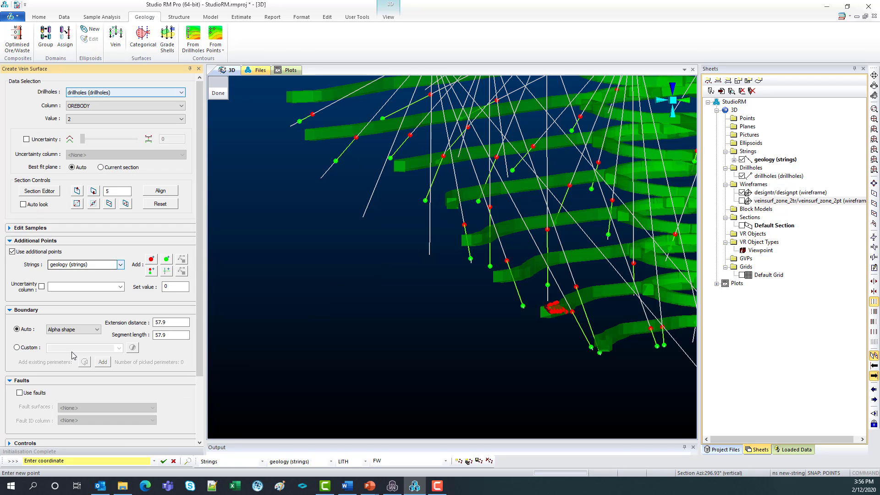
scroll(56, 396, down, 3)
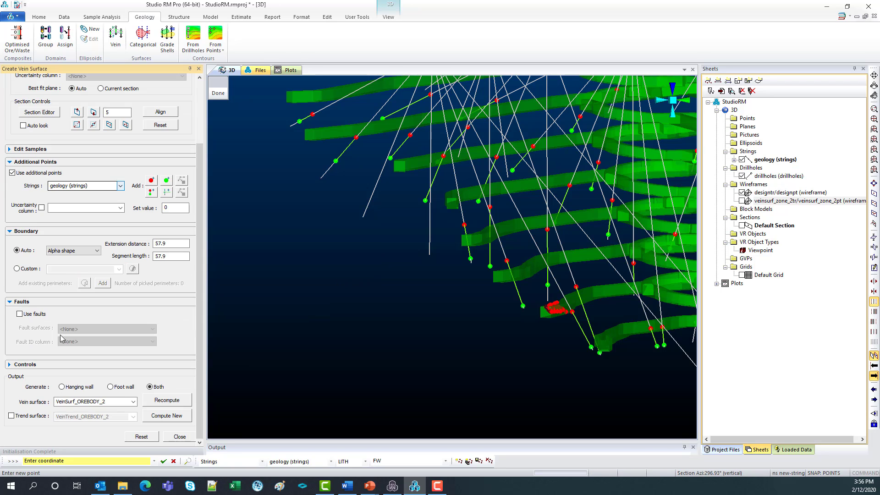
click(41, 365)
scroll(174, 338, down, 2)
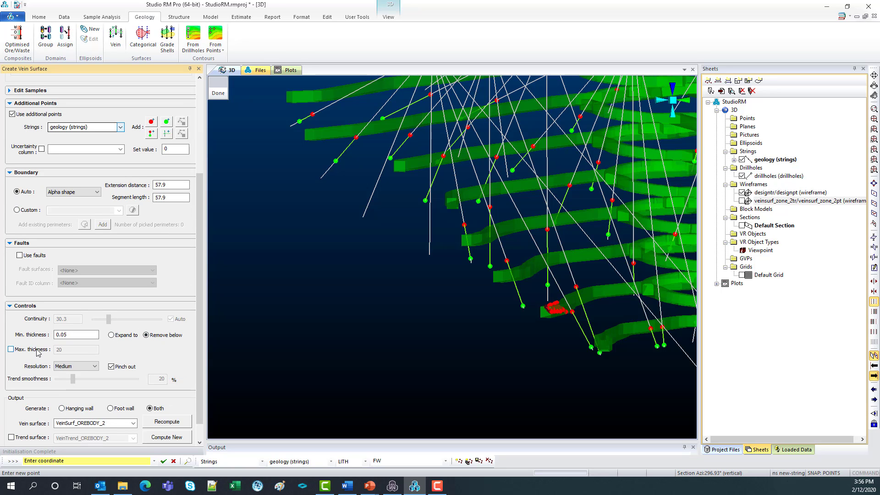
scroll(70, 380, down, 1)
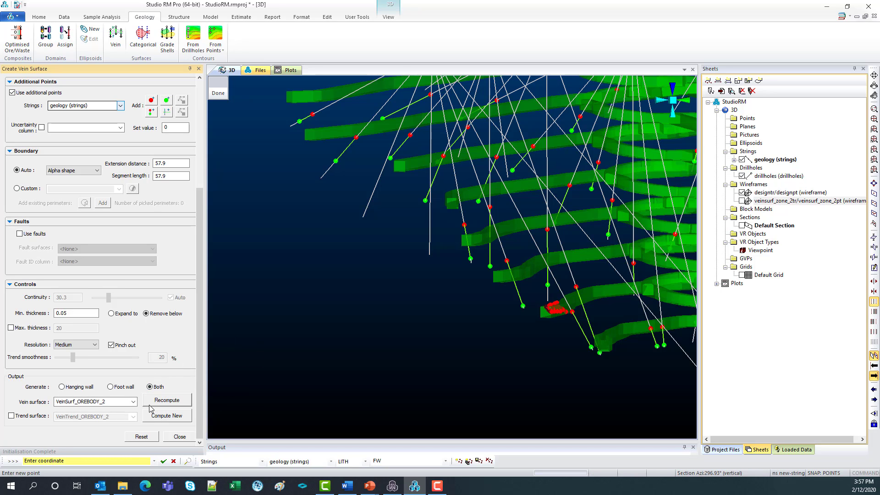
click(172, 416)
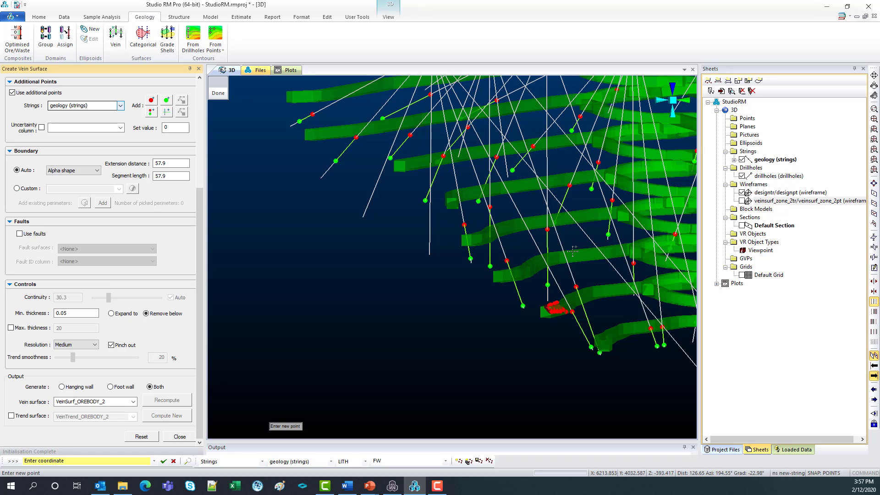
- Finish point entry and hide the designtr/designpt wireframe
click(214, 94)
scroll(557, 309, up, 5)
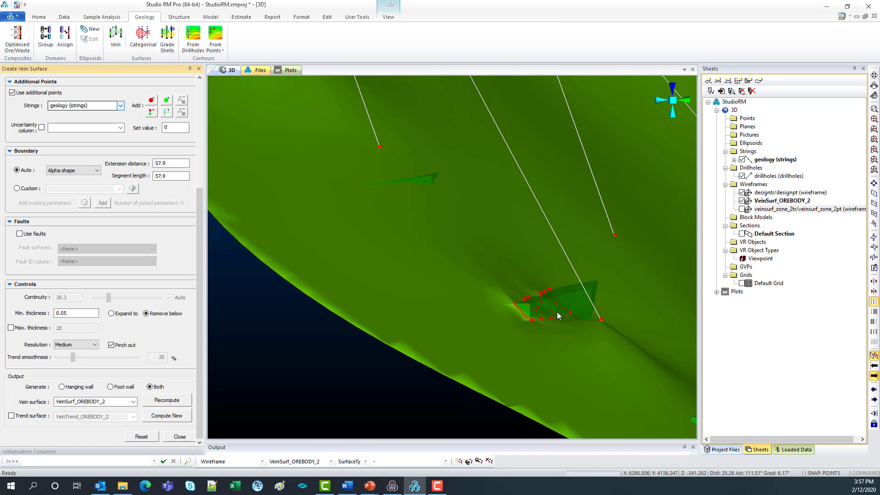
scroll(557, 310, up, 3)
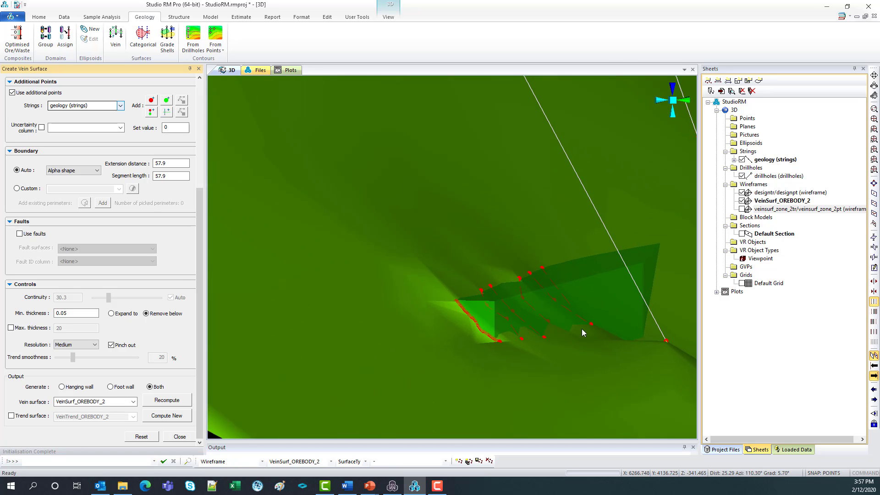
click(742, 192)
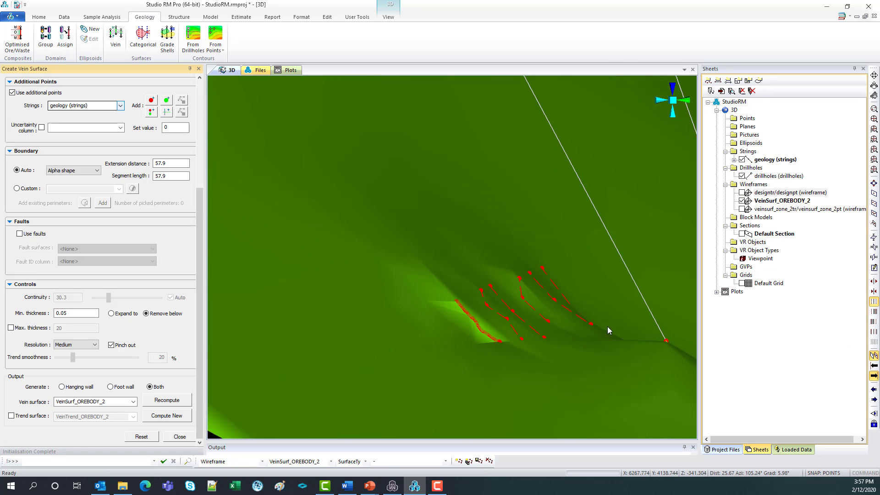
scroll(596, 325, up, 3)
scroll(412, 344, down, 5)
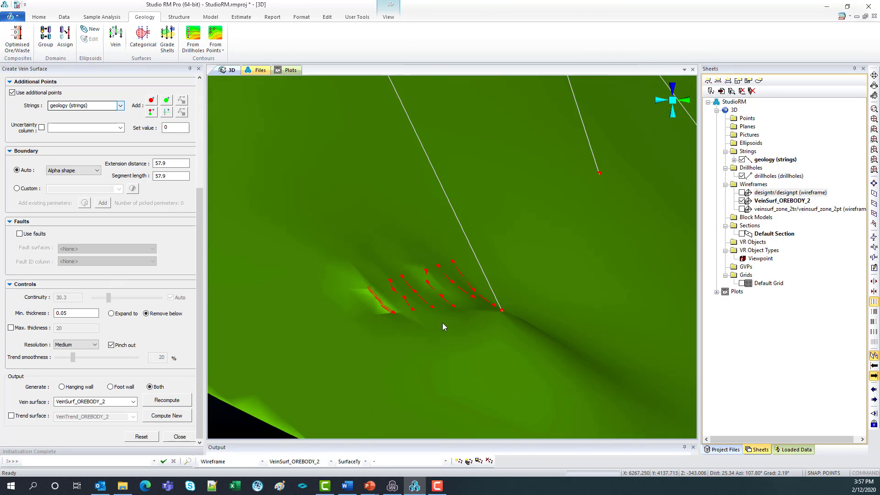
- Briefly compare against veinsurf_zone_2tr, rotate the view, then hide VeinSurf_OREBODY_2
click(742, 209)
click(742, 209)
drag(385, 367, 408, 383)
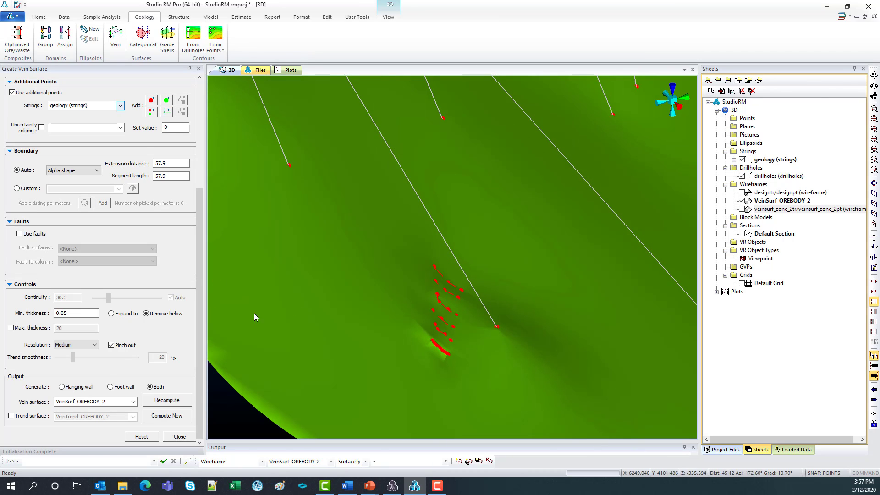
click(742, 200)
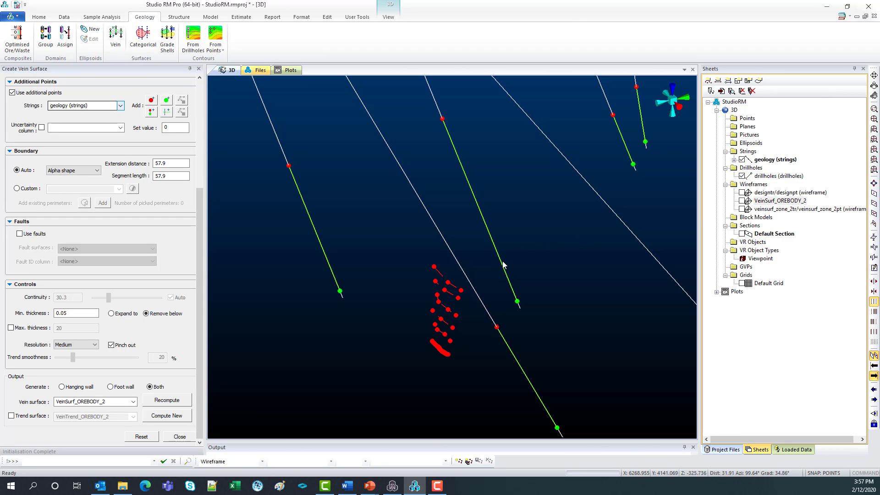
- Define a vertical section through two string points, clip to it, and align the view face-on
click(874, 203)
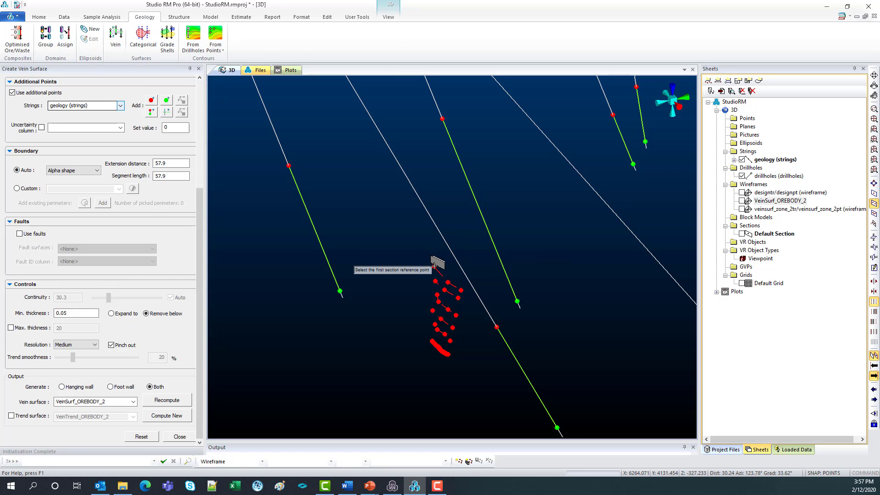
click(459, 281)
click(462, 288)
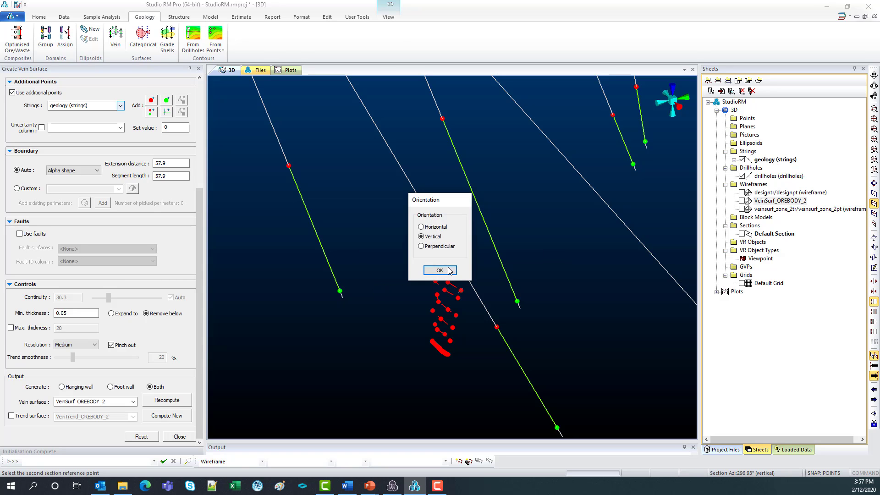
click(440, 269)
click(874, 331)
click(874, 424)
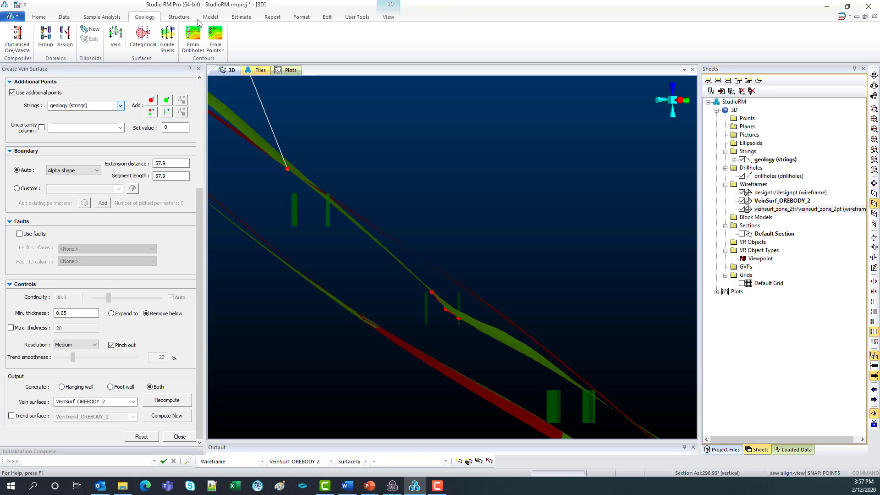
- Enable WF Slice so the vein wireframes show as slice lines, and zoom in
click(301, 19)
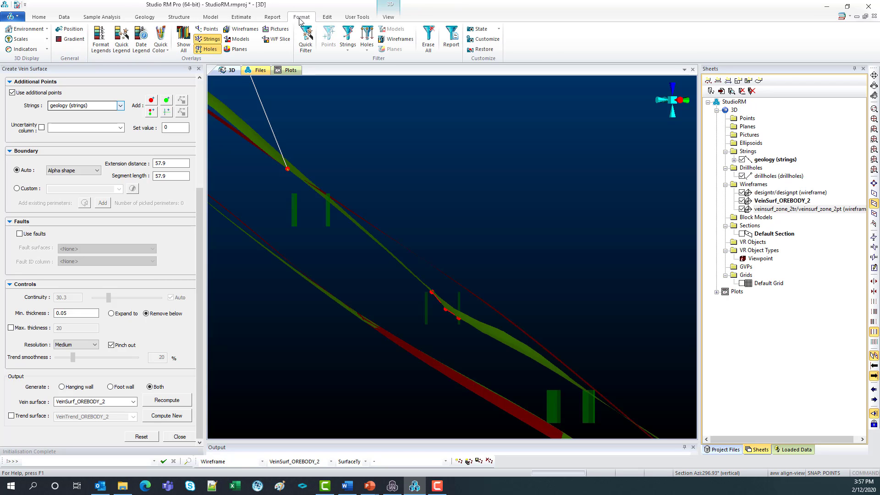
click(275, 39)
scroll(444, 294, up, 5)
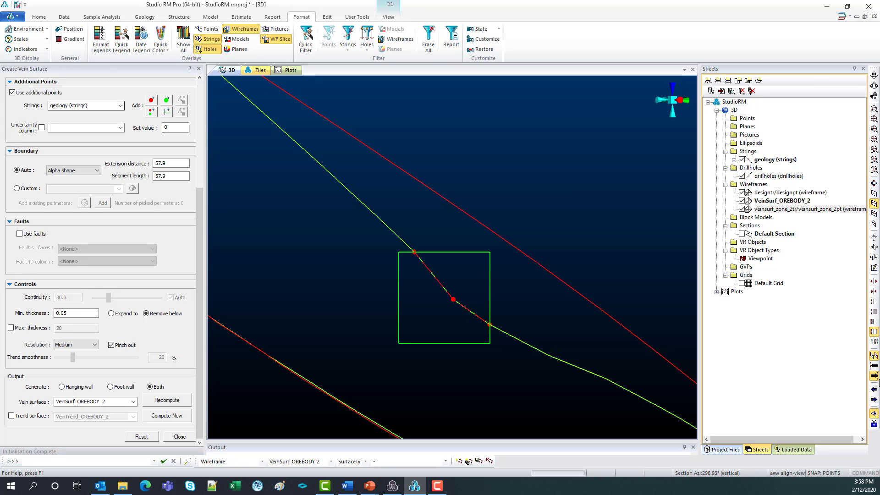
- Move the azimuth 296.93 section plane forward five steps through the vein wireframes
click(874, 376)
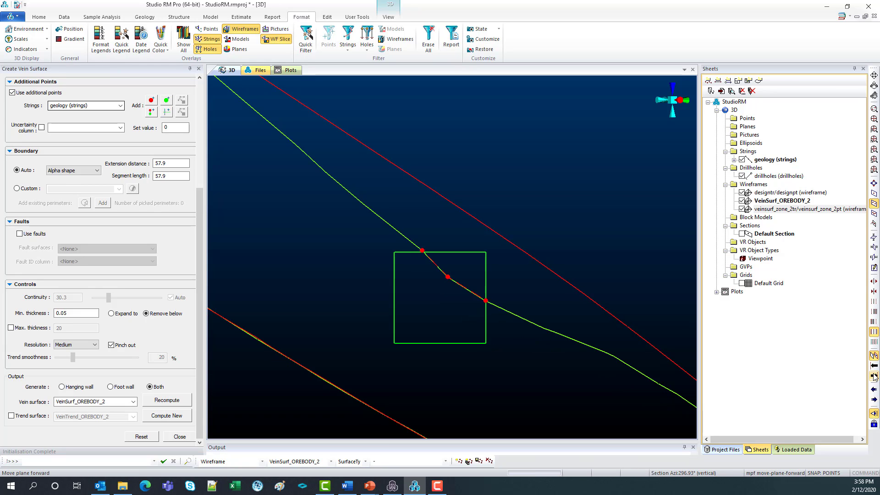
click(874, 376)
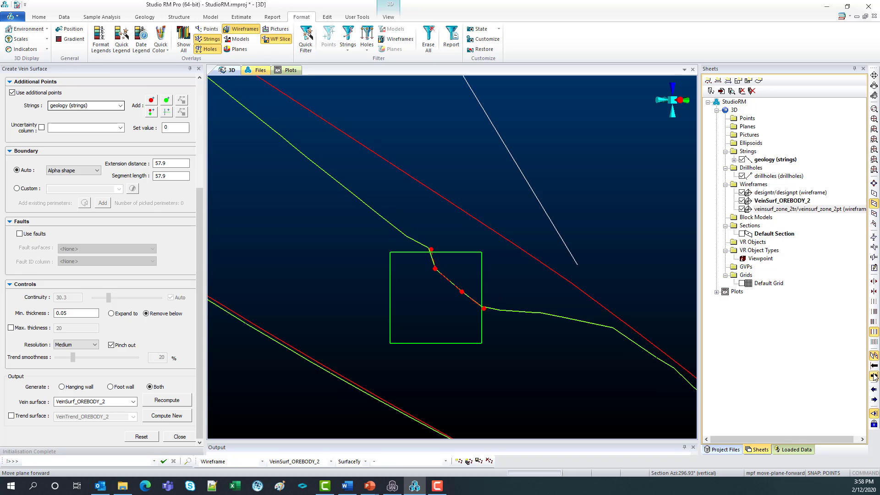
click(874, 375)
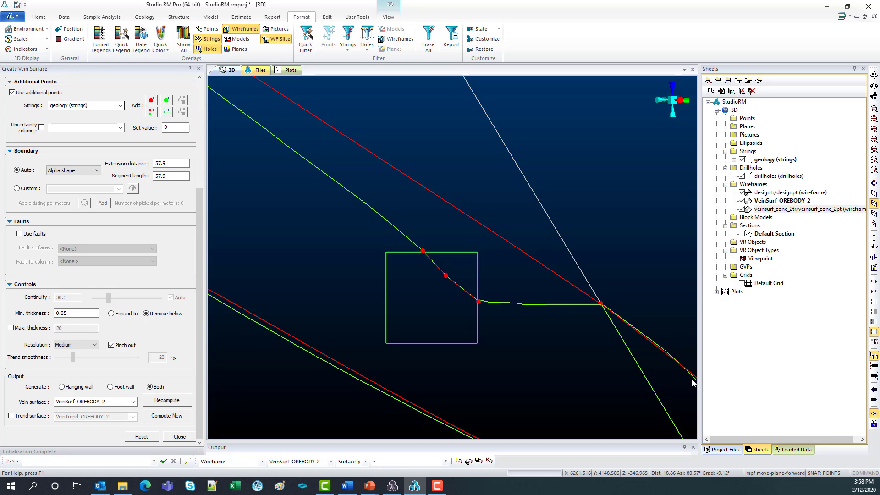
click(875, 376)
click(875, 376)
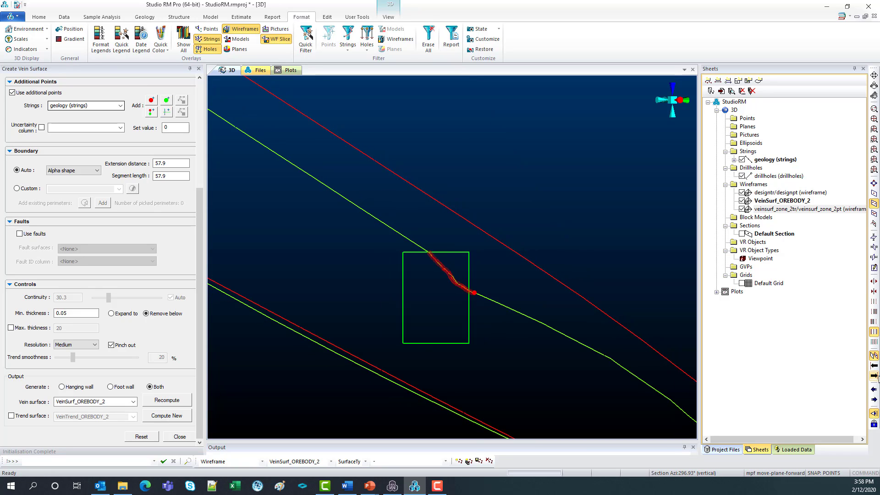